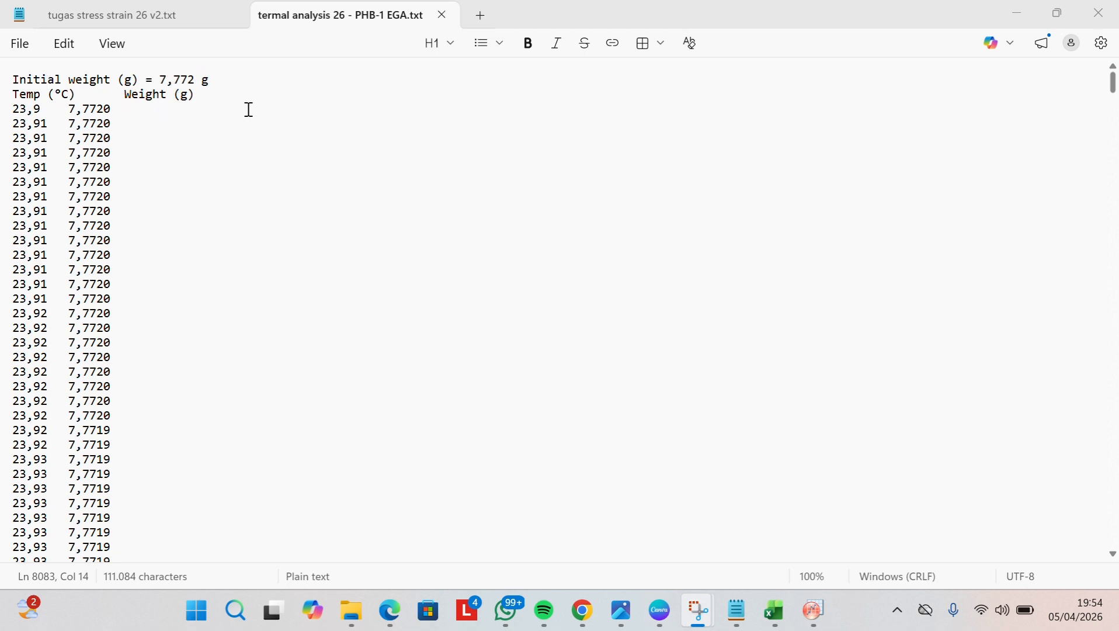
Copy all temperature and weight data from the PHB-1 EGA text file and paste it into Excel's Sheet3 starting at A1
{"action": "left_click", "coordinate": [138, 160]}
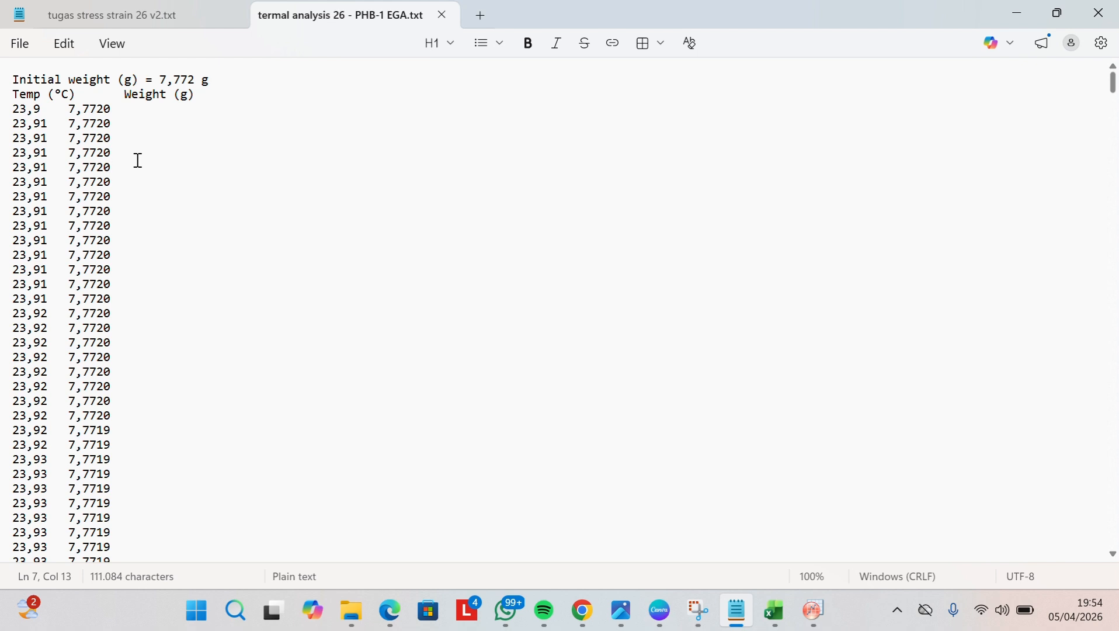
{"action": "key", "text": "ctrl+a"}
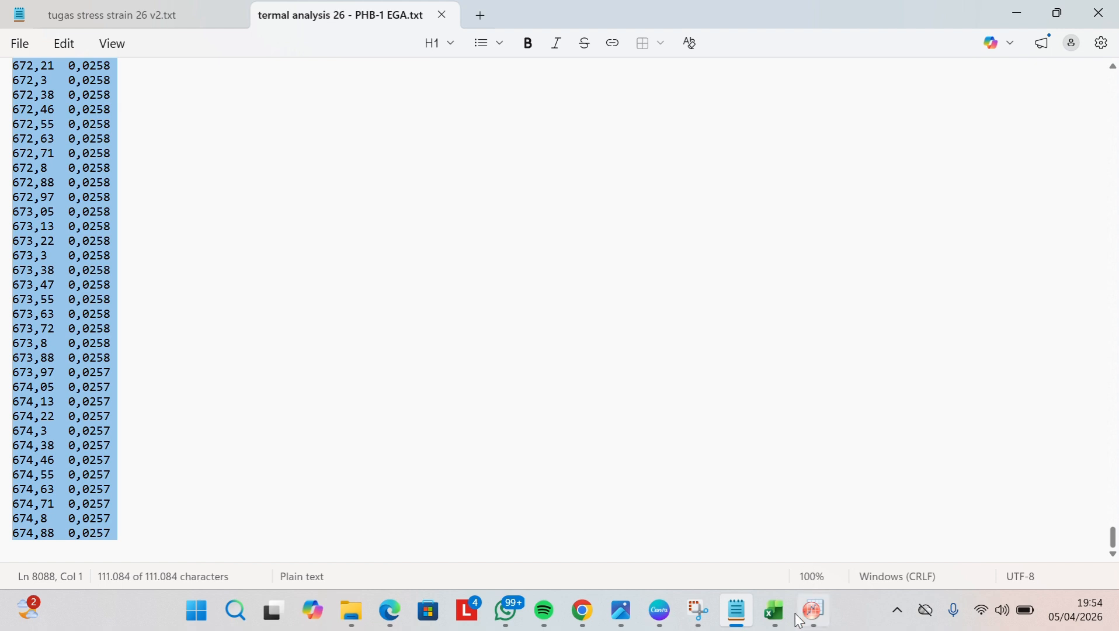
{"action": "mouse_move", "coordinate": [779, 624]}
{"action": "left_click", "coordinate": [764, 547]}
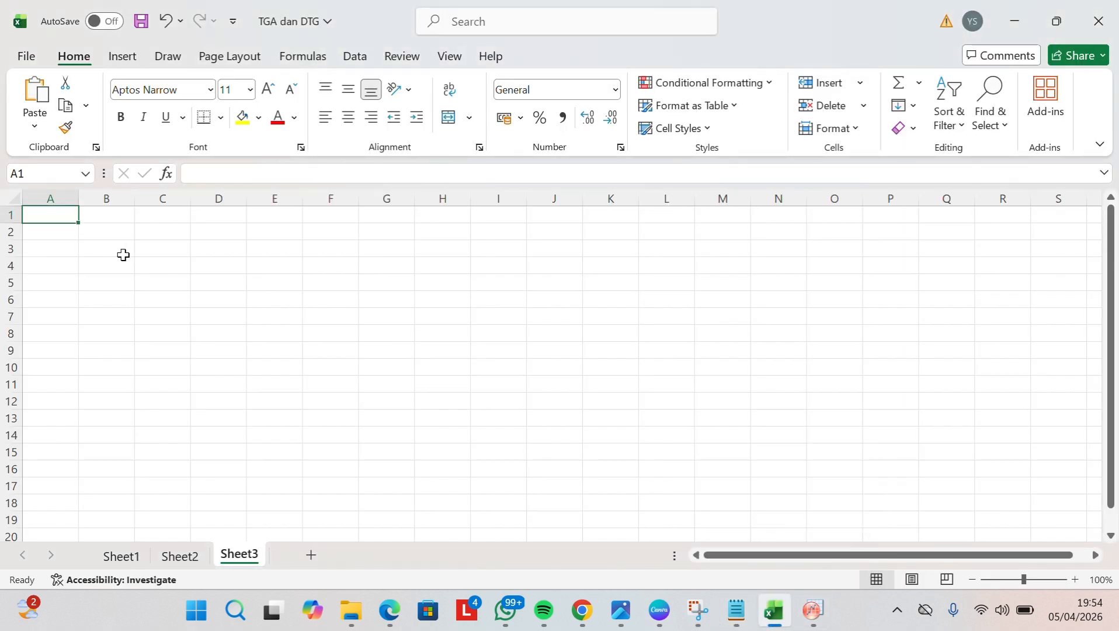
{"action": "key", "text": "ctrl+v"}
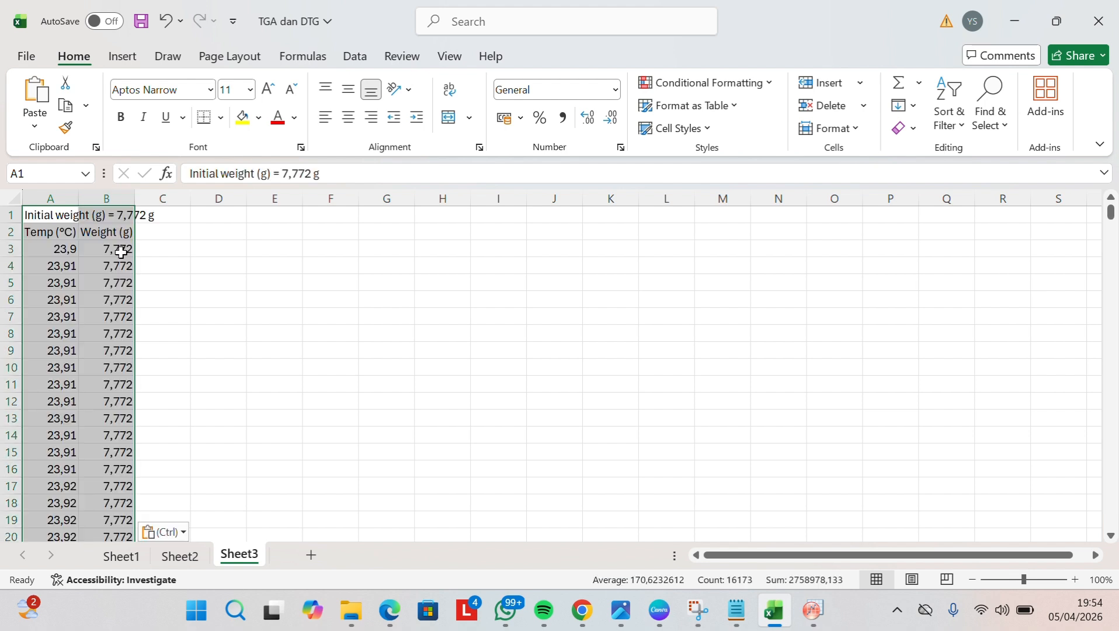
{"action": "left_click", "coordinate": [174, 232]}
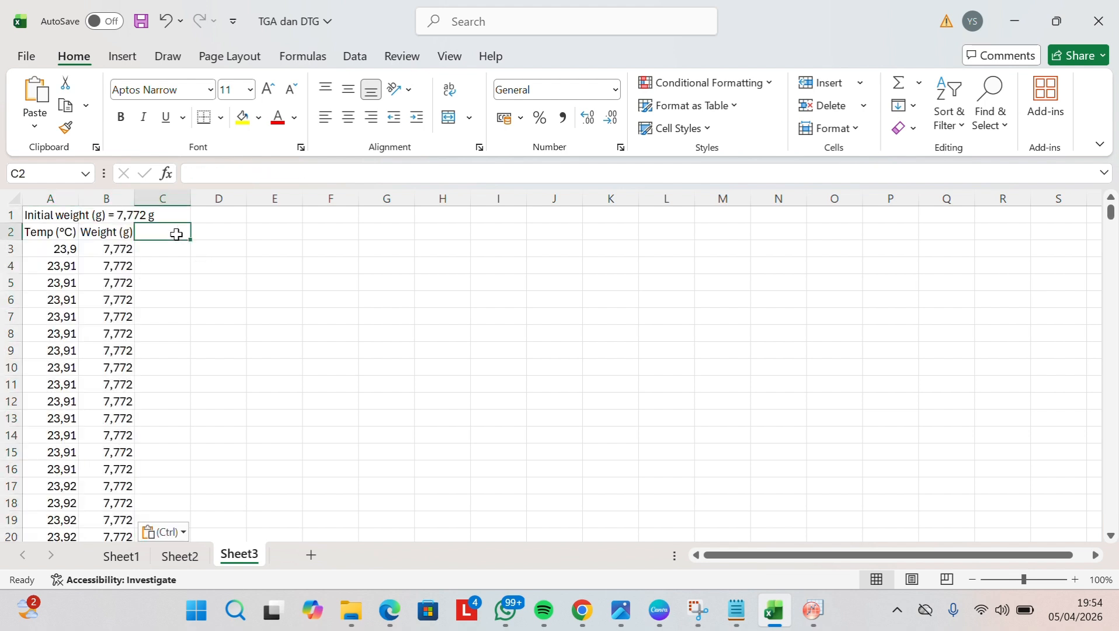
Copy the initial weight value 7,772 out of the text in A1 and enter it in cell B1
{"action": "left_click", "coordinate": [63, 214]}
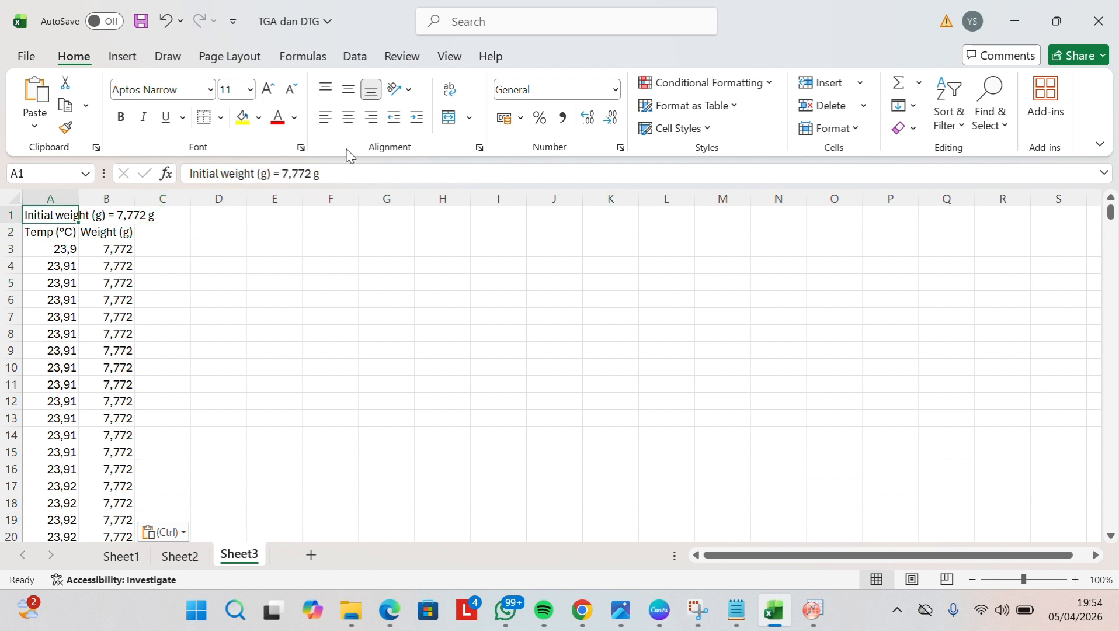
{"action": "left_click", "coordinate": [284, 173]}
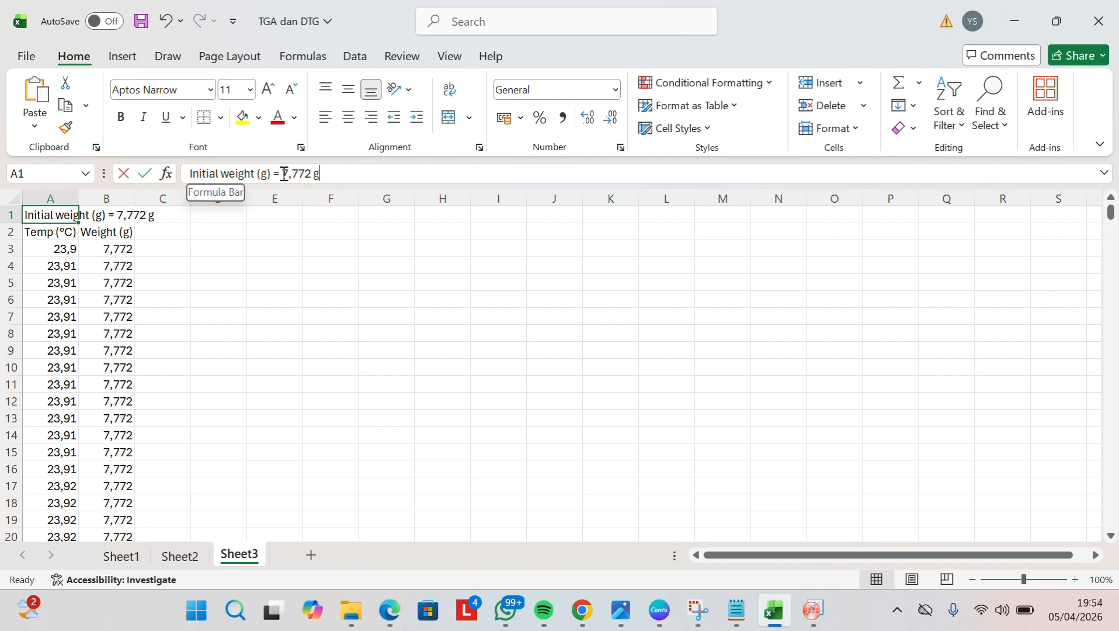
{"action": "left_click_drag", "start_coordinate": [282, 174], "coordinate": [314, 175]}
{"action": "key", "text": "ctrl+c"}
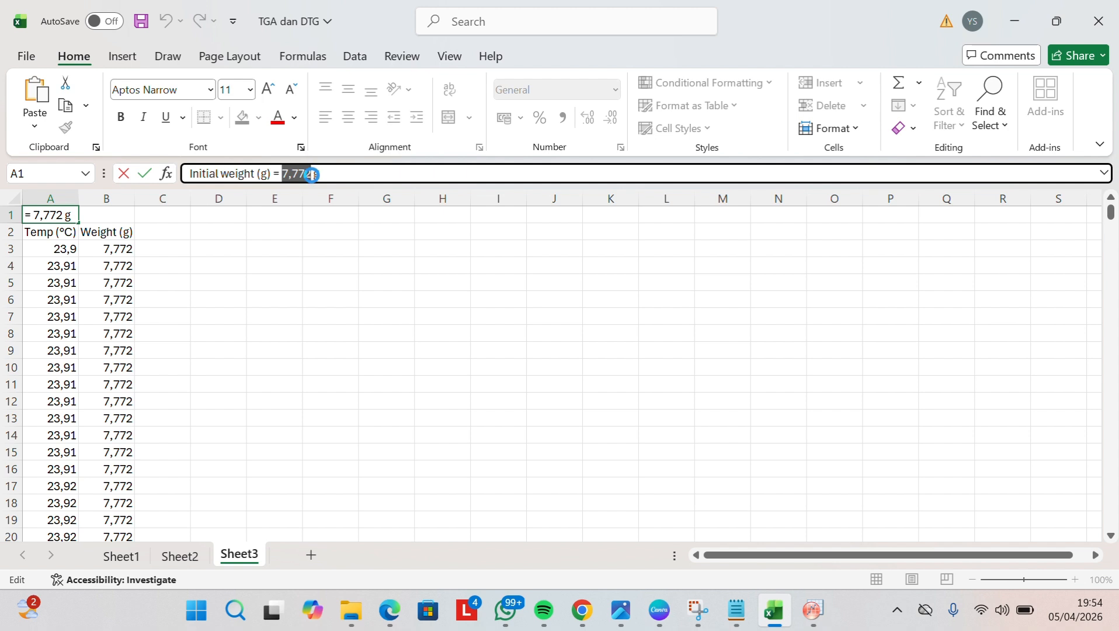
{"action": "left_click", "coordinate": [113, 214]}
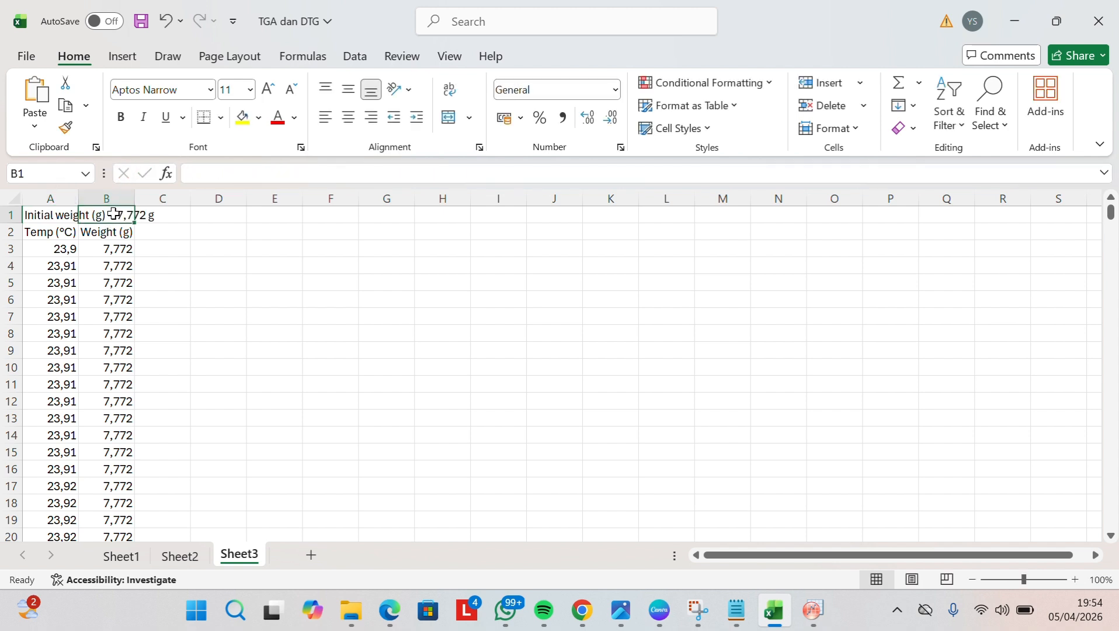
{"action": "left_click", "coordinate": [209, 174]}
{"action": "key", "text": "ctrl+v"}
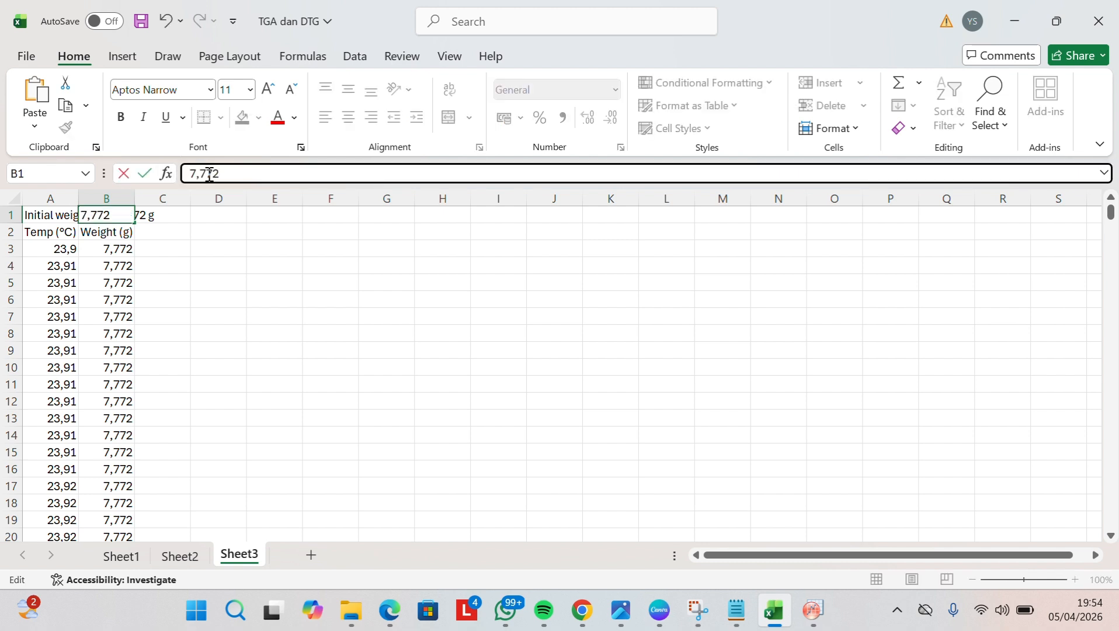
{"action": "left_click", "coordinate": [233, 217]}
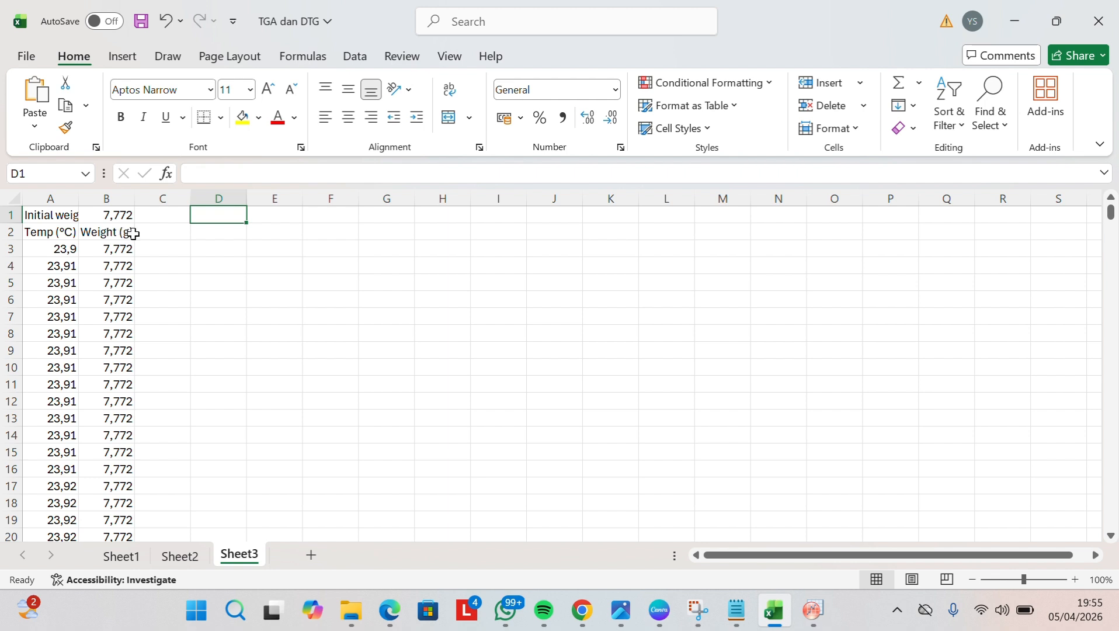
Add the header "massa (%)" in cell C2
{"action": "left_click", "coordinate": [151, 233]}
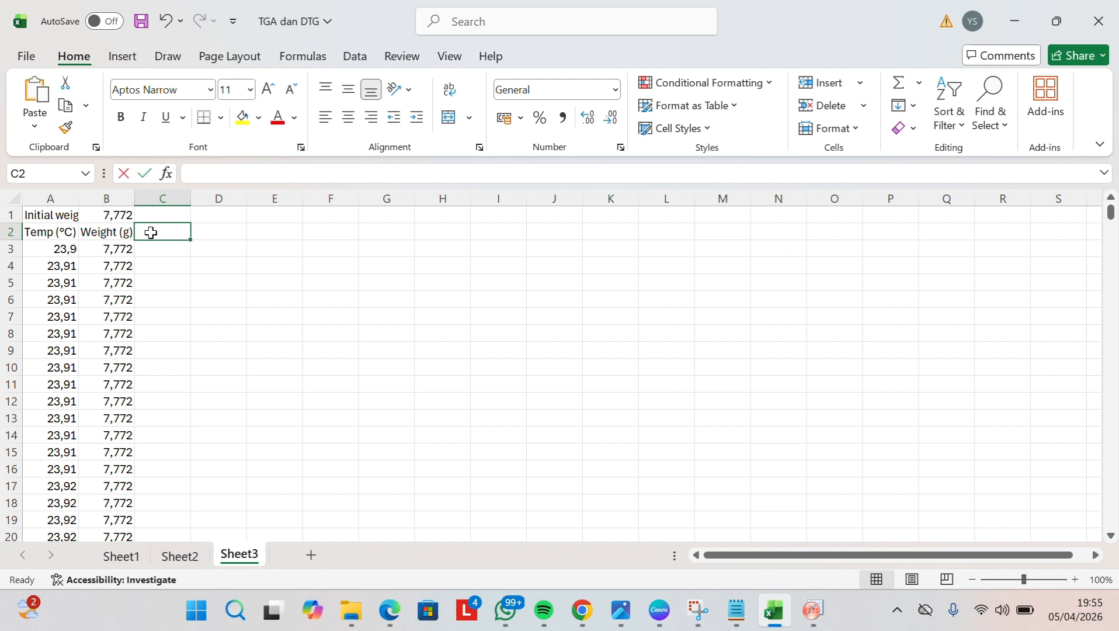
{"action": "type", "text": "massa ("}
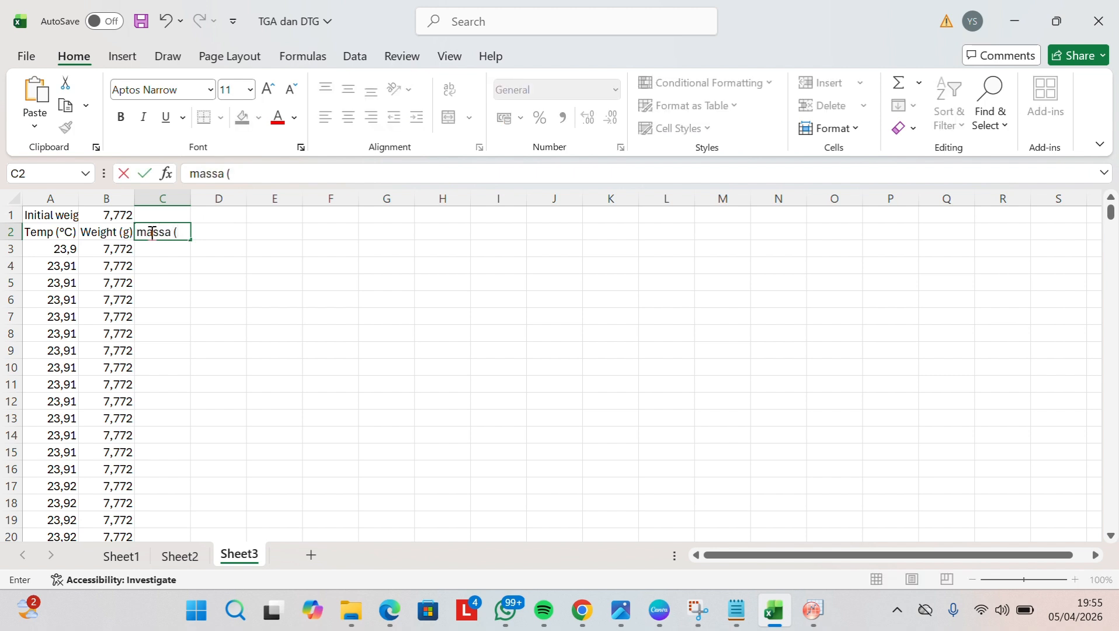
{"action": "type", "text": "%)"}
Calculate the mass percentage in C3 with =B3/$B$1*100 and fill the formula down to the end of the data
{"action": "left_click", "coordinate": [156, 249]}
{"action": "type", "text": "="}
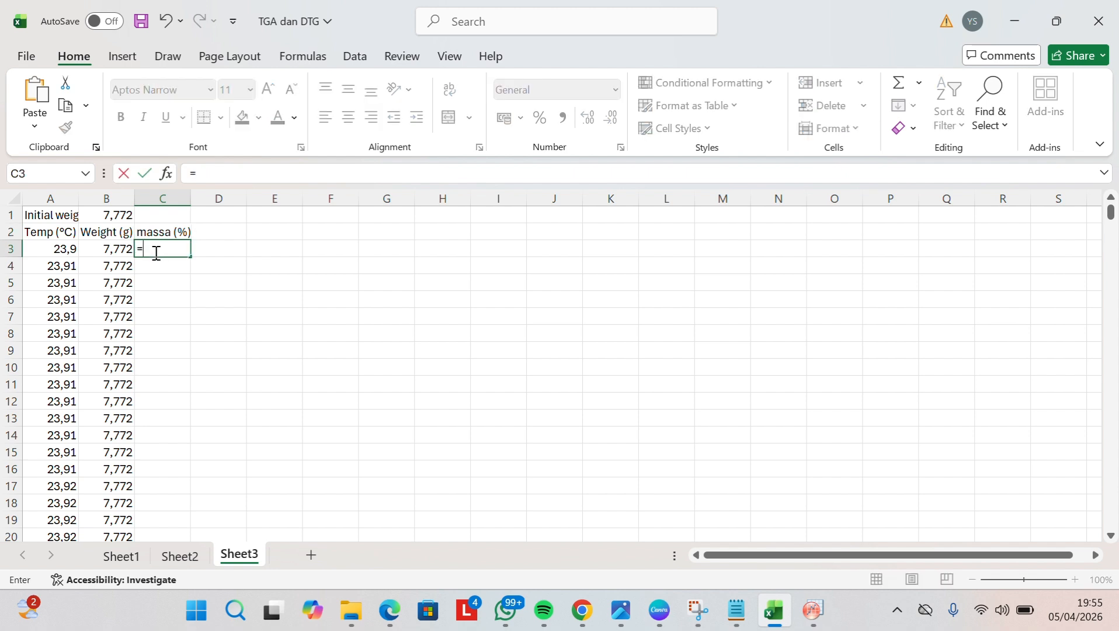
{"action": "left_click", "coordinate": [115, 248]}
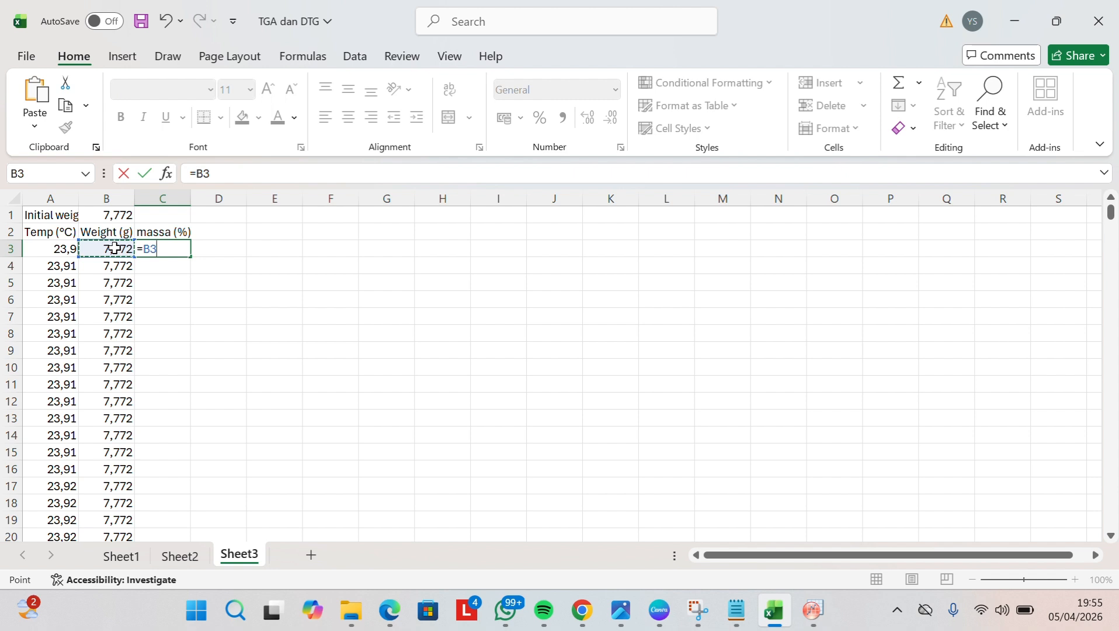
{"action": "type", "text": "/"}
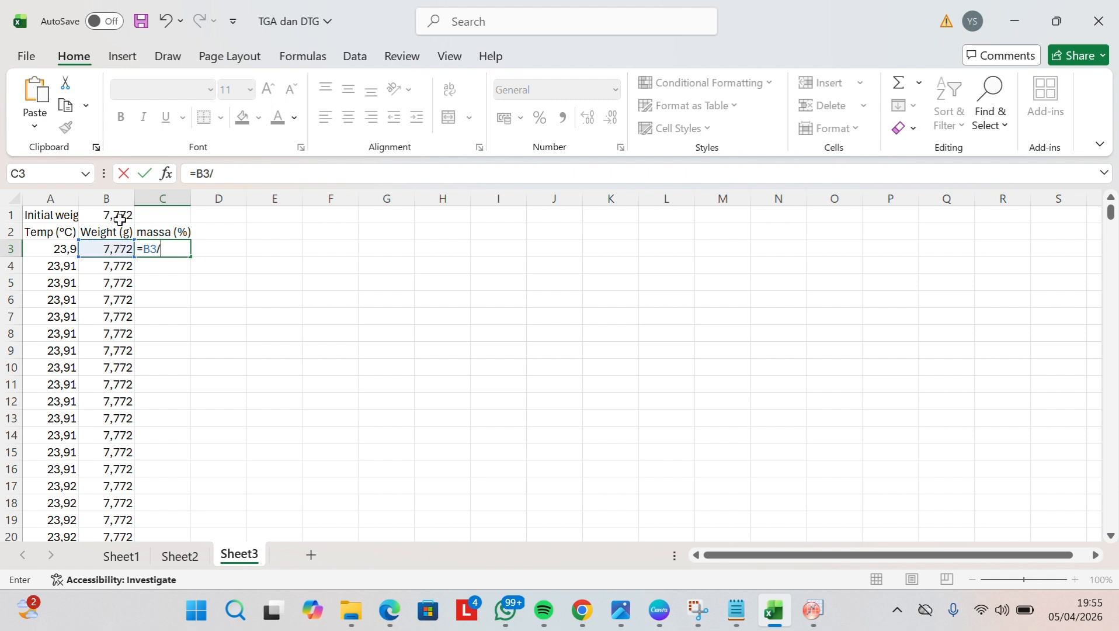
{"action": "left_click", "coordinate": [120, 215]}
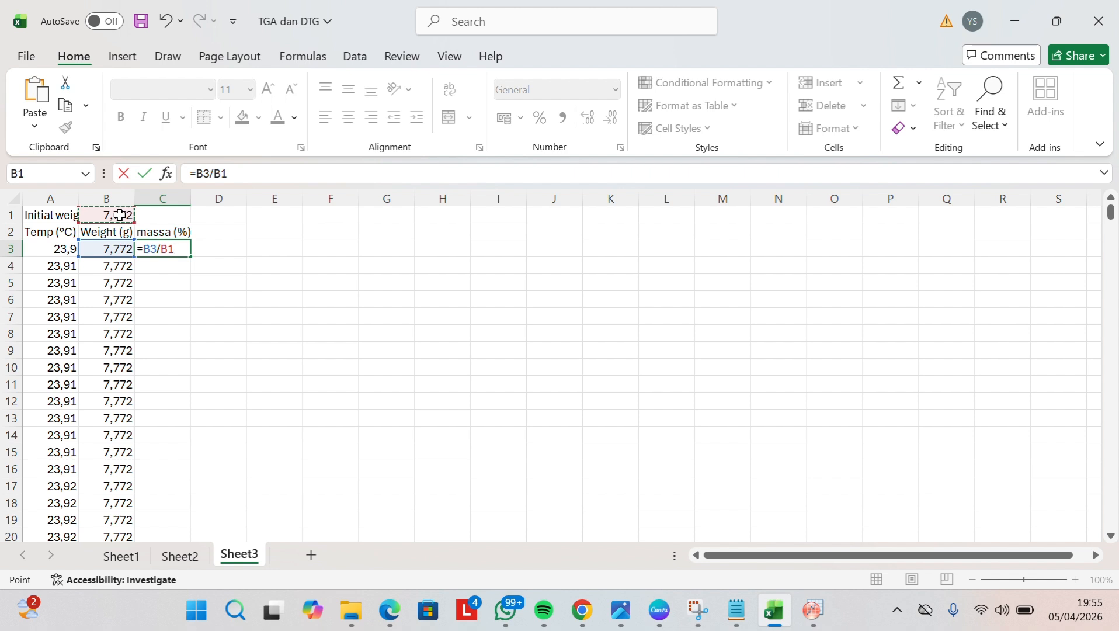
{"action": "key", "text": "F4"}
{"action": "type", "text": "*100"}
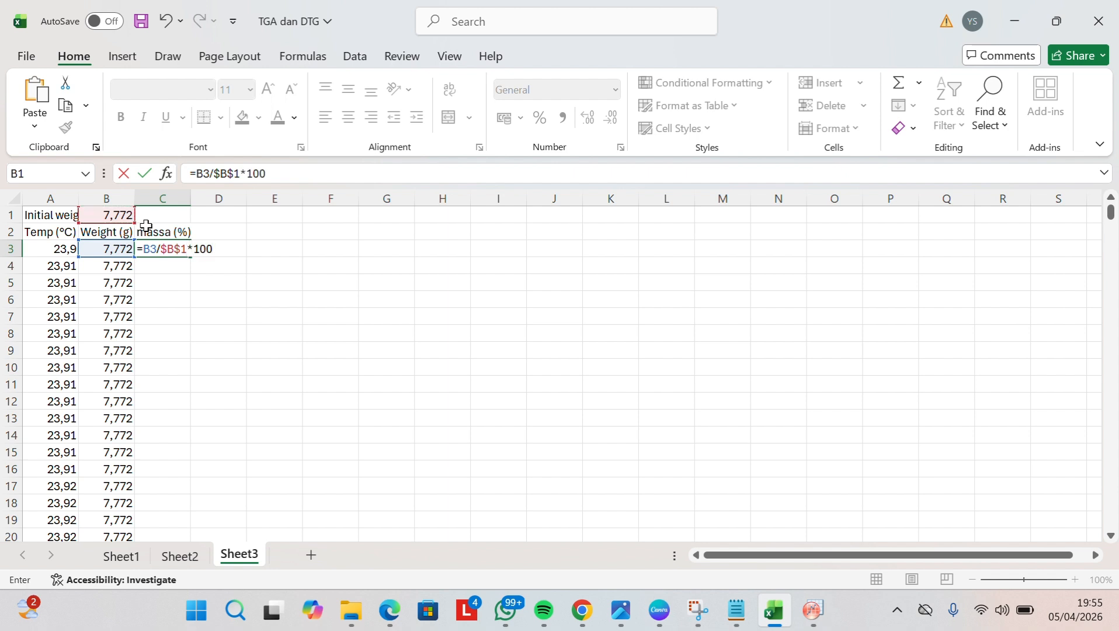
{"action": "key", "text": "Return"}
{"action": "left_click", "coordinate": [173, 249]}
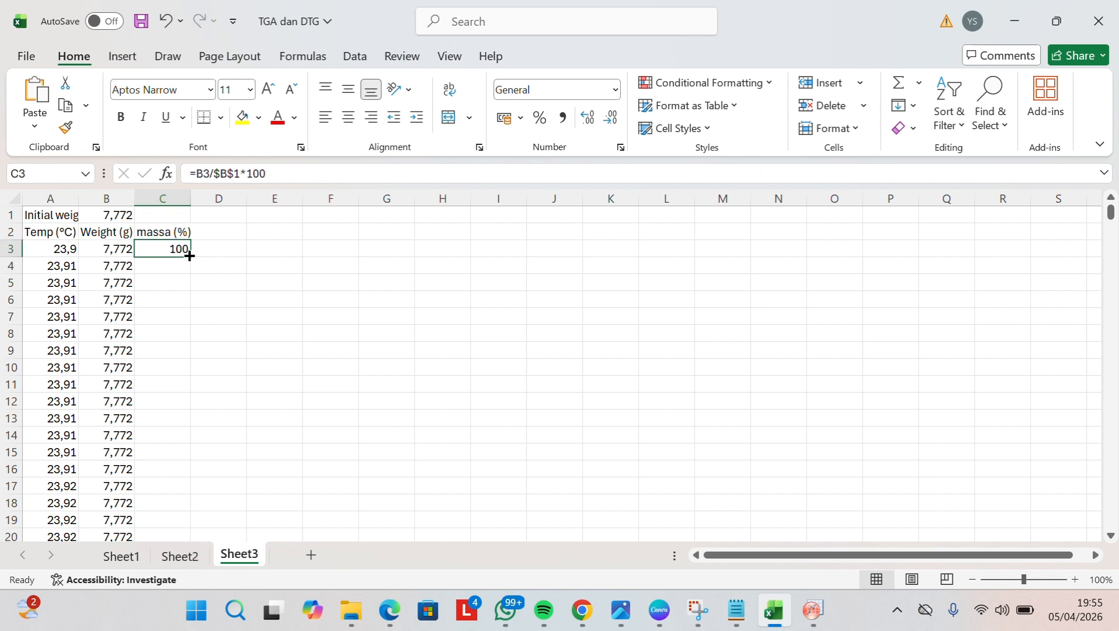
{"action": "double_click", "coordinate": [189, 256]}
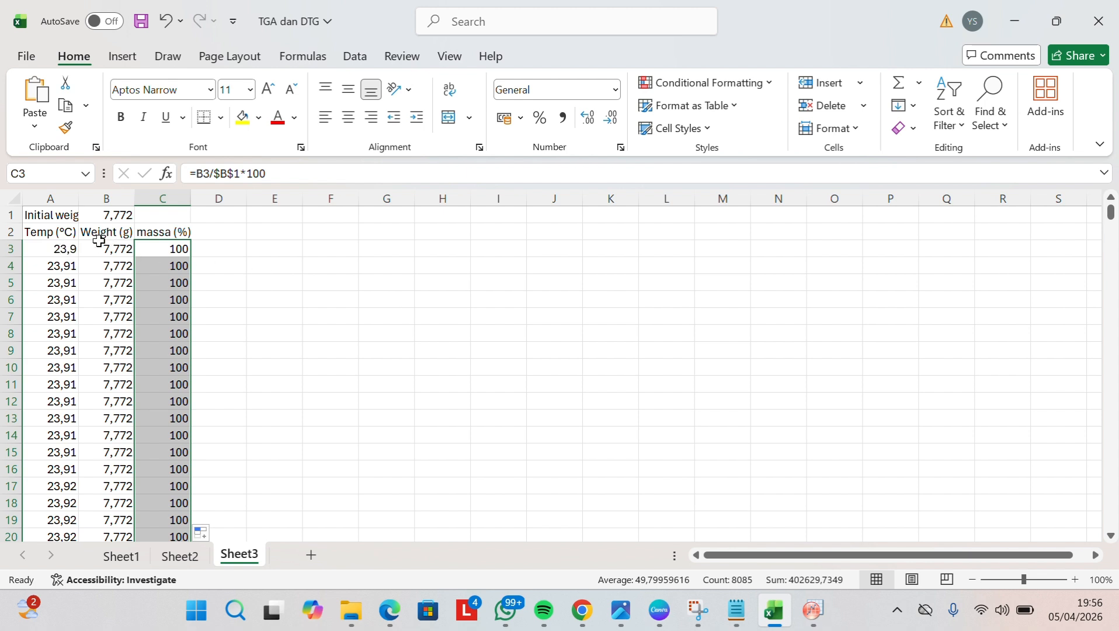
Copy the °C unit from A2, switch to OriginPro, and give column A(X) the long name "temperatur" and units °C
{"action": "left_click", "coordinate": [67, 234]}
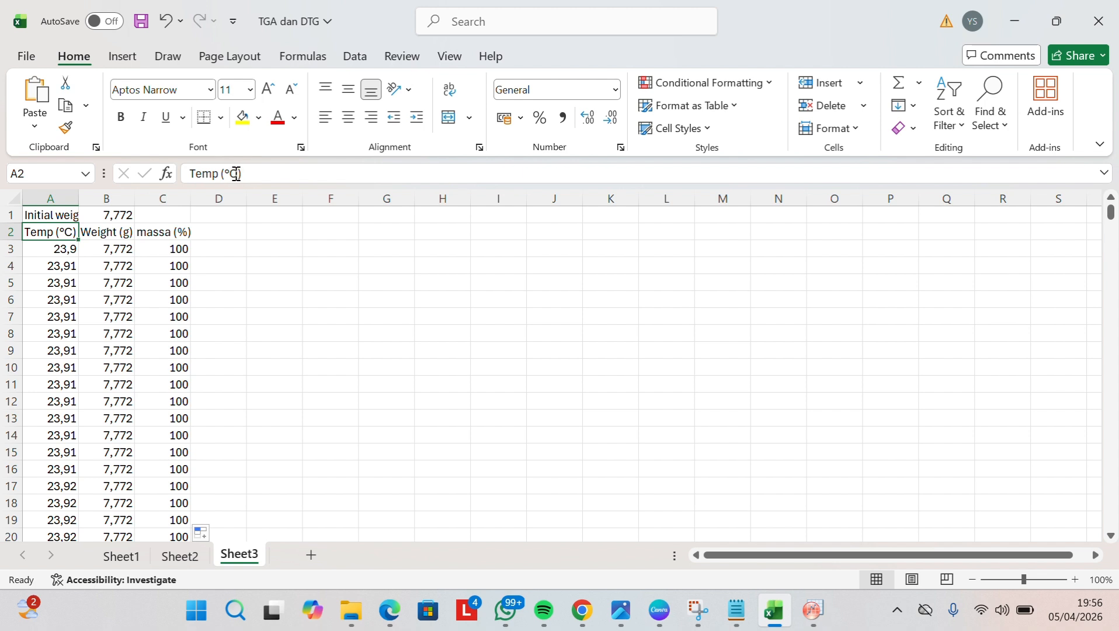
{"action": "left_click", "coordinate": [235, 174]}
{"action": "left_click_drag", "start_coordinate": [236, 174], "coordinate": [226, 172]}
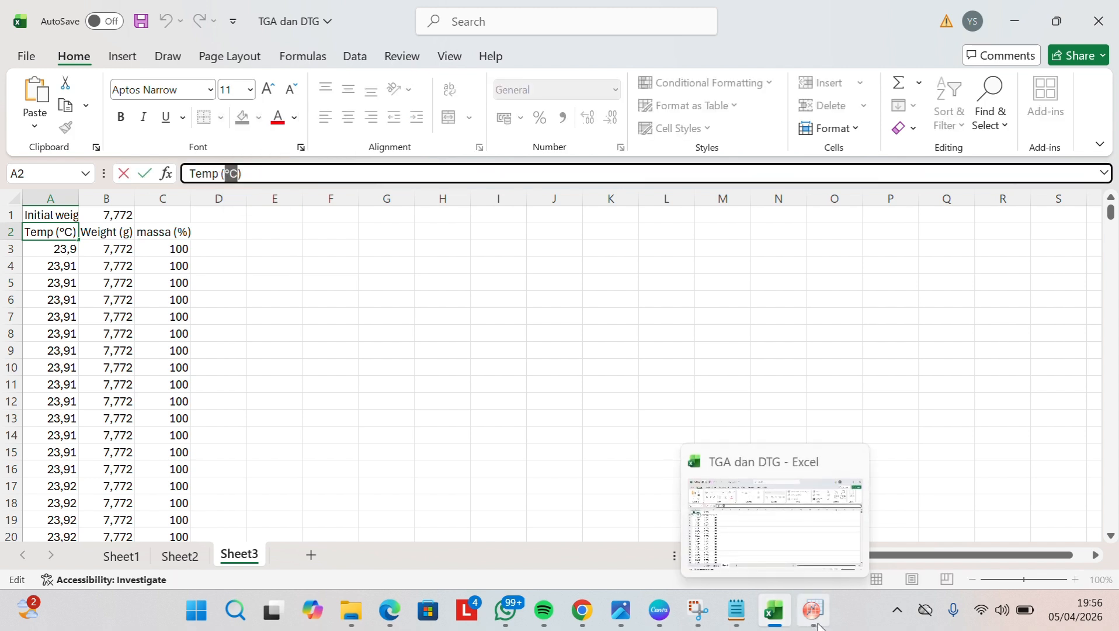
{"action": "left_click", "coordinate": [817, 543]}
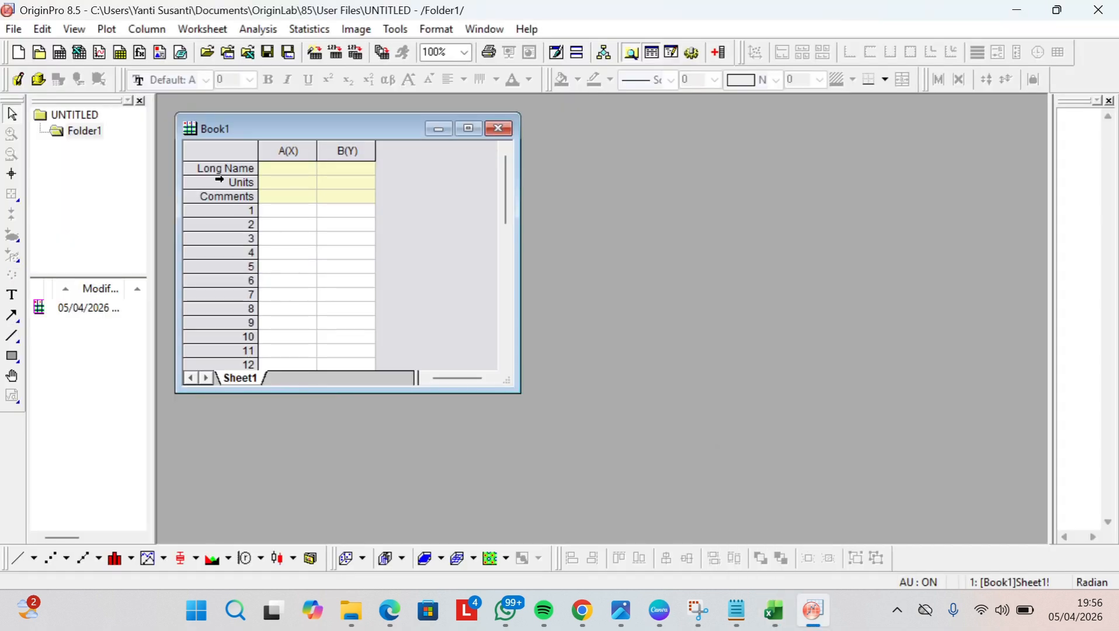
{"action": "left_click", "coordinate": [295, 171]}
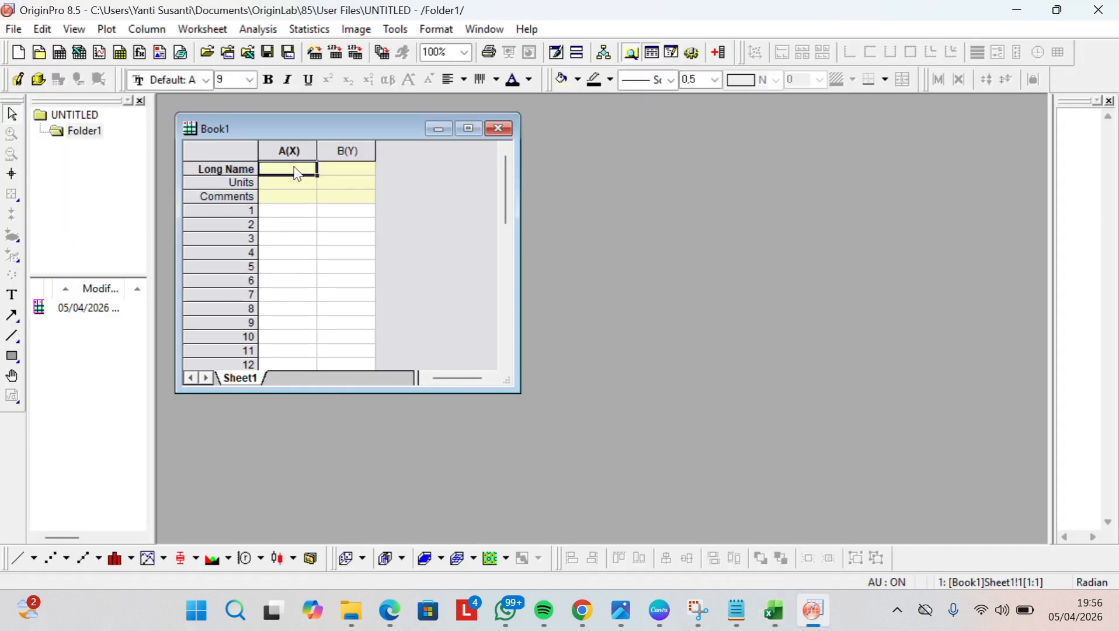
{"action": "type", "text": "temperatur"}
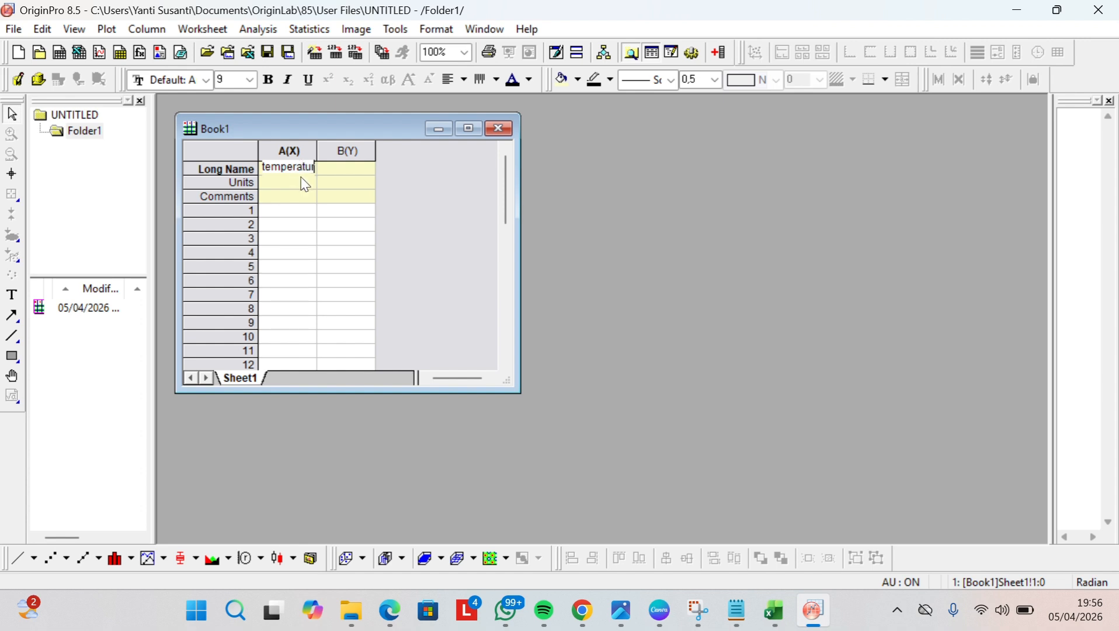
{"action": "left_click", "coordinate": [304, 183]}
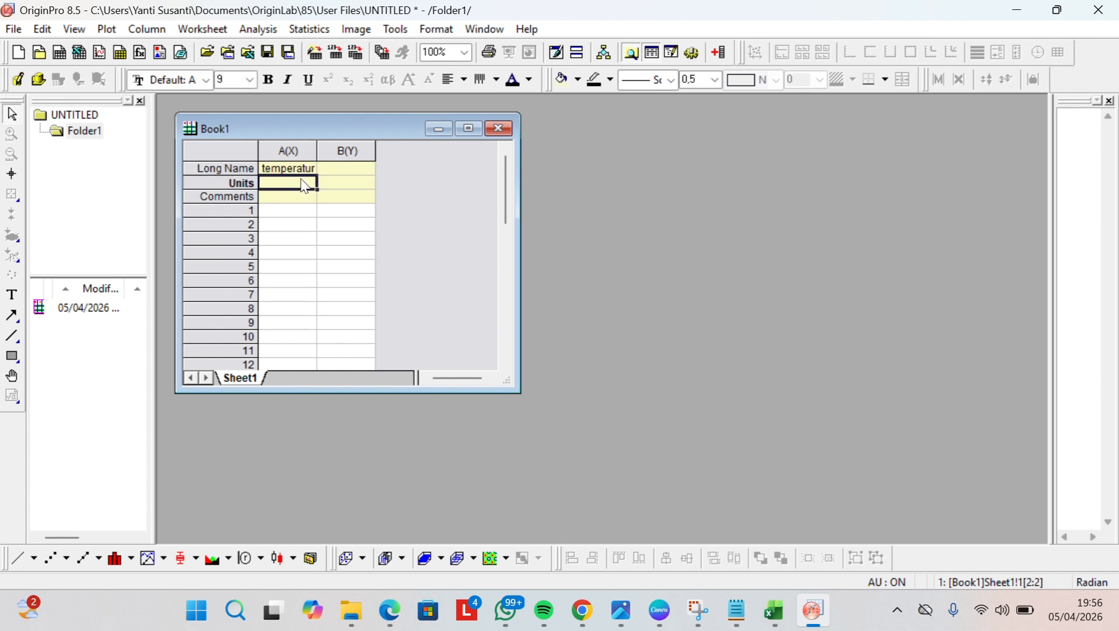
{"action": "type", "text": "°C"}
Copy the temperature values from A3 to the end of the column in Excel and paste them into OriginPro's A(X) column from row 1
{"action": "mouse_move", "coordinate": [775, 611]}
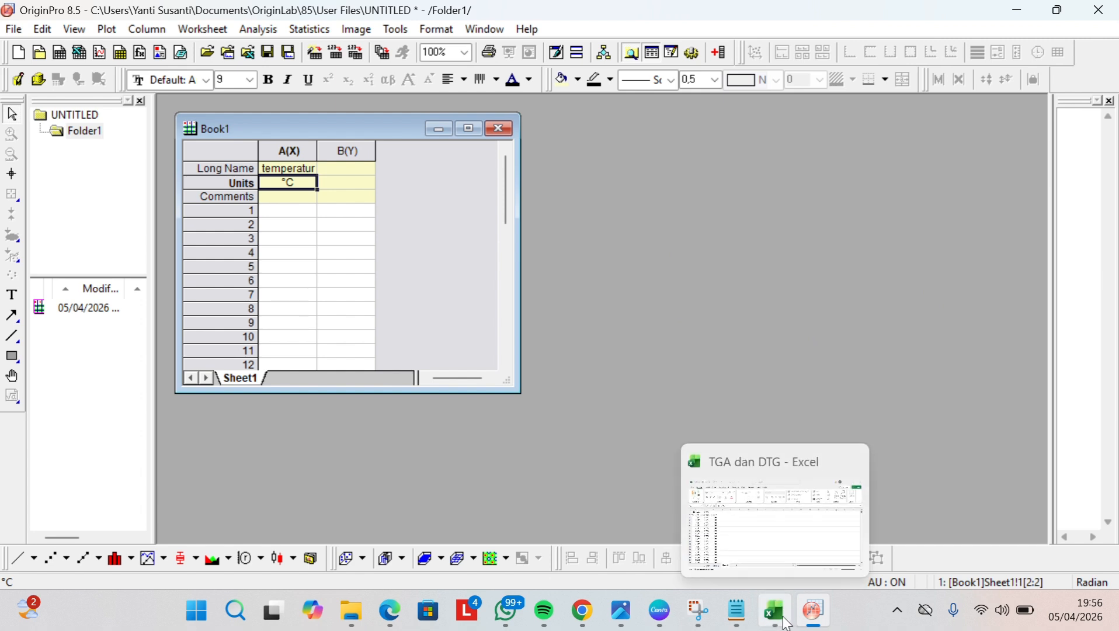
{"action": "left_click", "coordinate": [775, 613]}
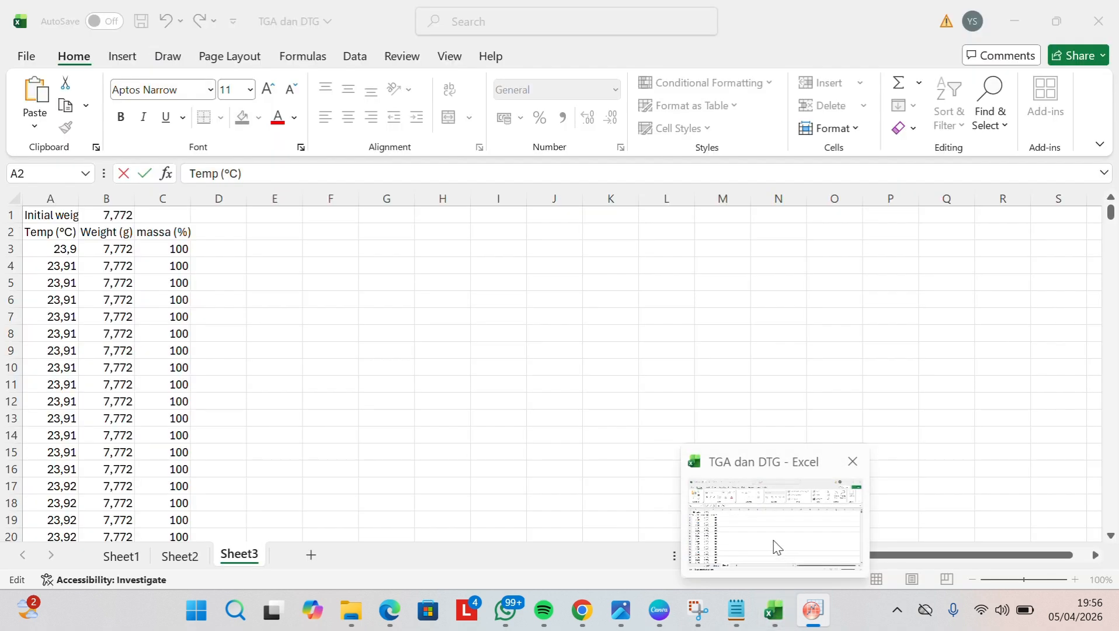
{"action": "left_click", "coordinate": [65, 252]}
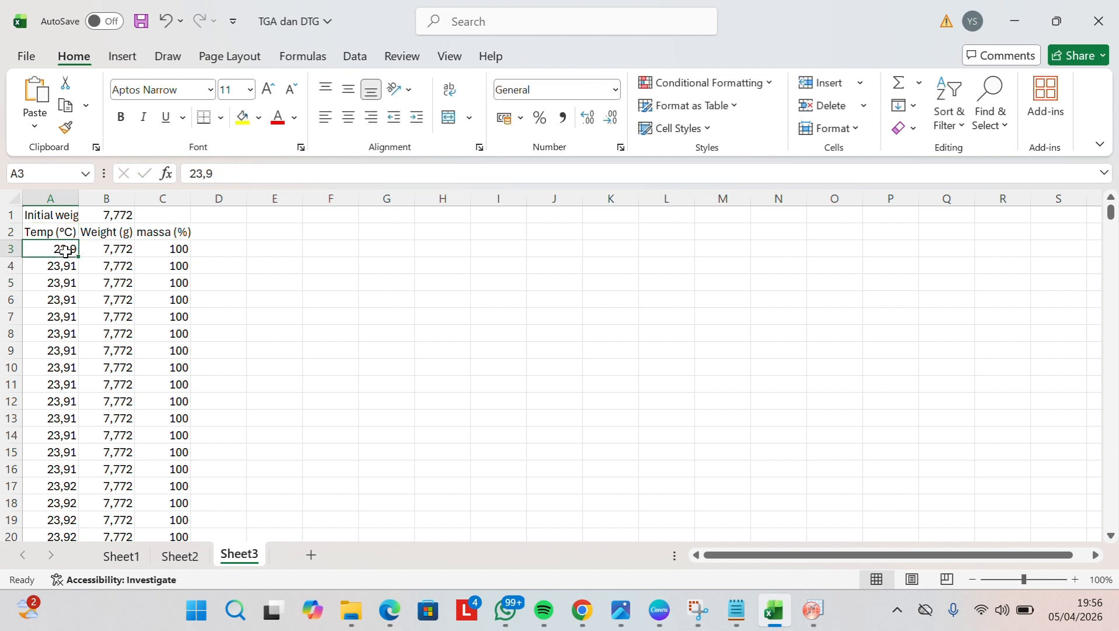
{"action": "key", "text": "ctrl+shift+Down"}
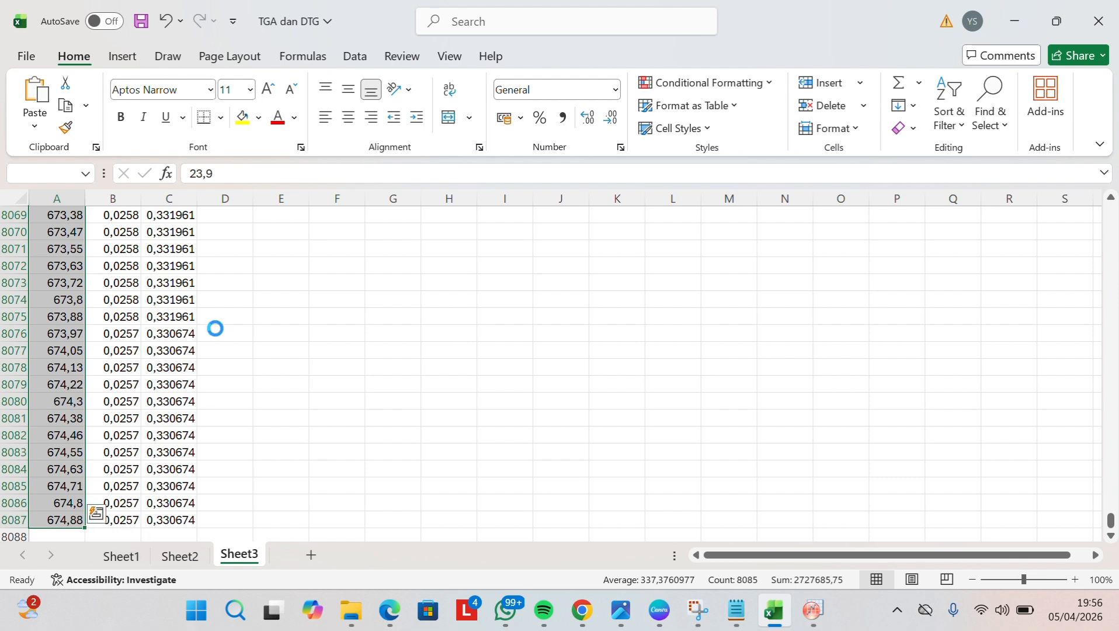
{"action": "key", "text": "ctrl+c"}
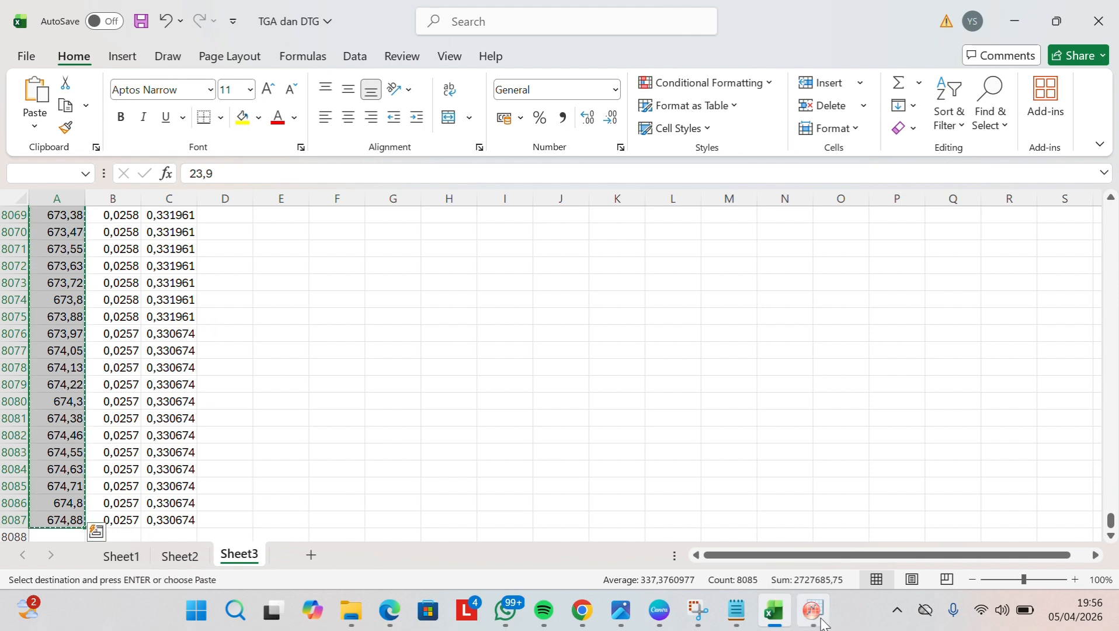
{"action": "mouse_move", "coordinate": [820, 621]}
{"action": "left_click", "coordinate": [807, 531]}
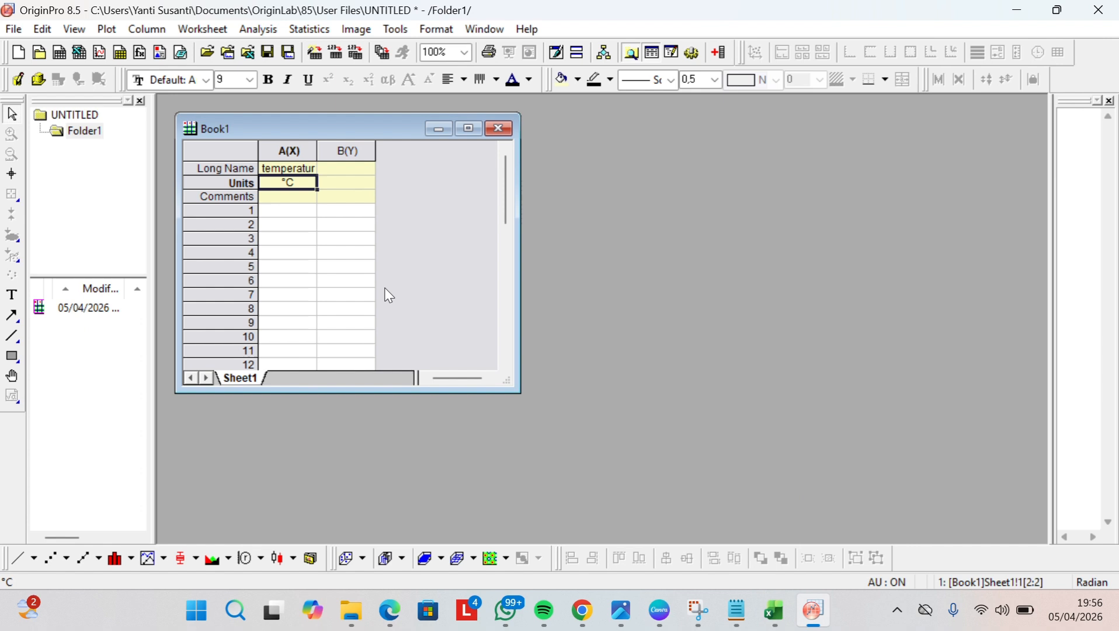
{"action": "left_click", "coordinate": [298, 211]}
{"action": "key", "text": "ctrl+v"}
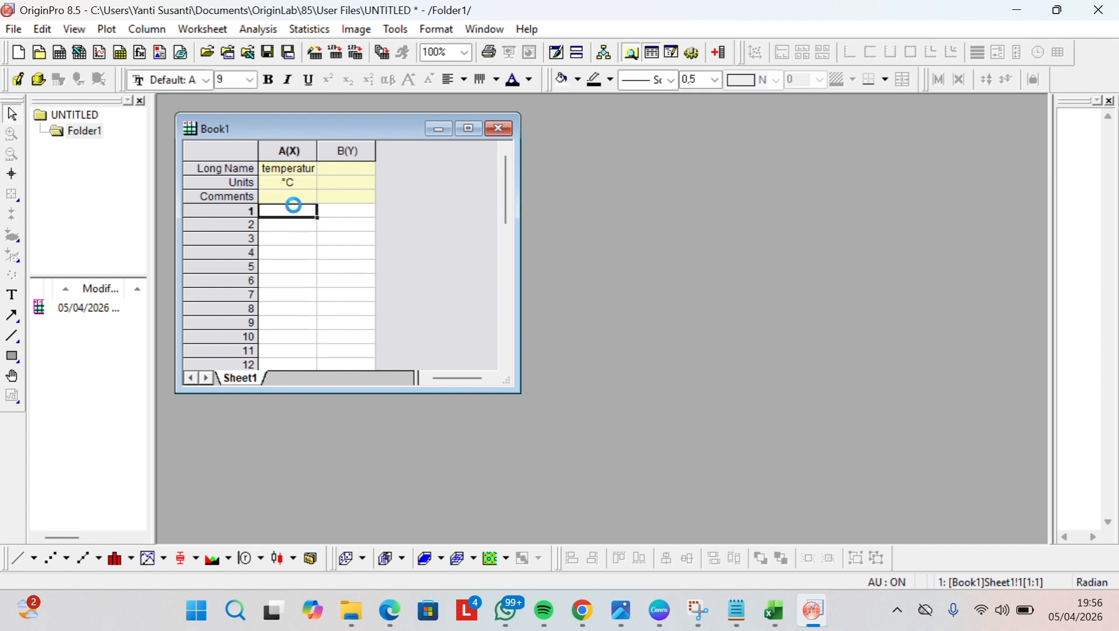
Give column B(Y) the long name "massa" and the units %
{"action": "left_click", "coordinate": [362, 169]}
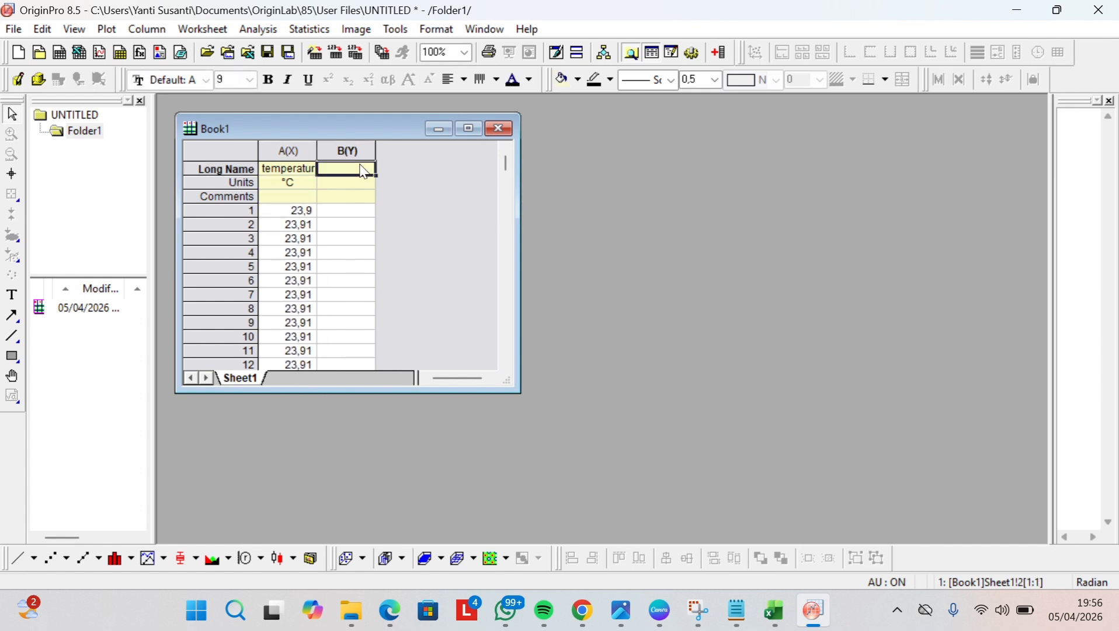
{"action": "type", "text": "massa"}
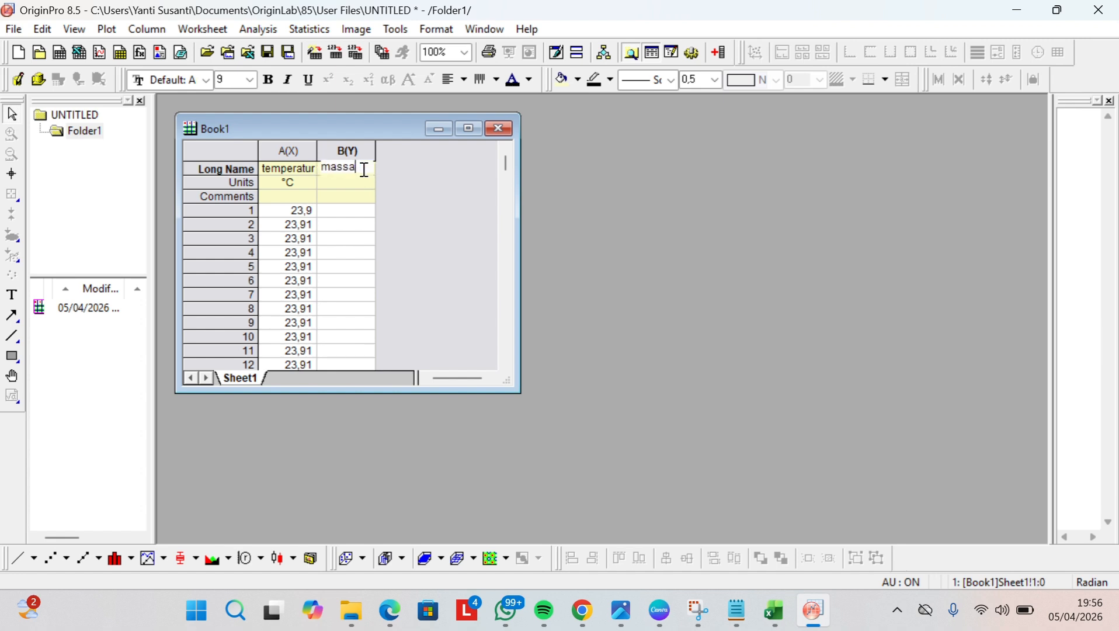
{"action": "left_click", "coordinate": [368, 185]}
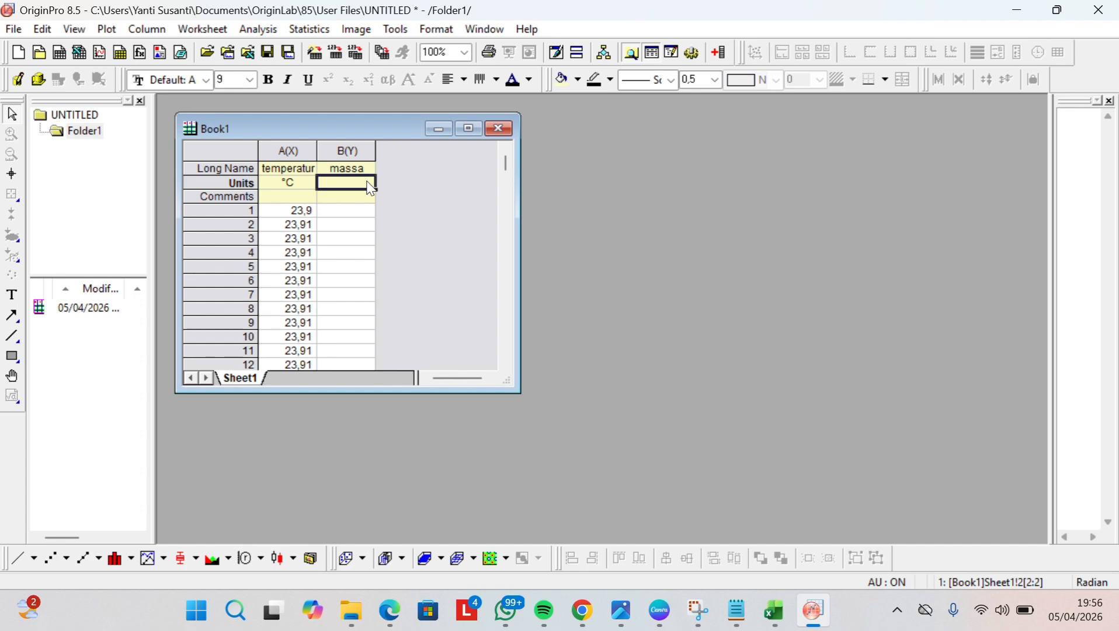
{"action": "type", "text": "%"}
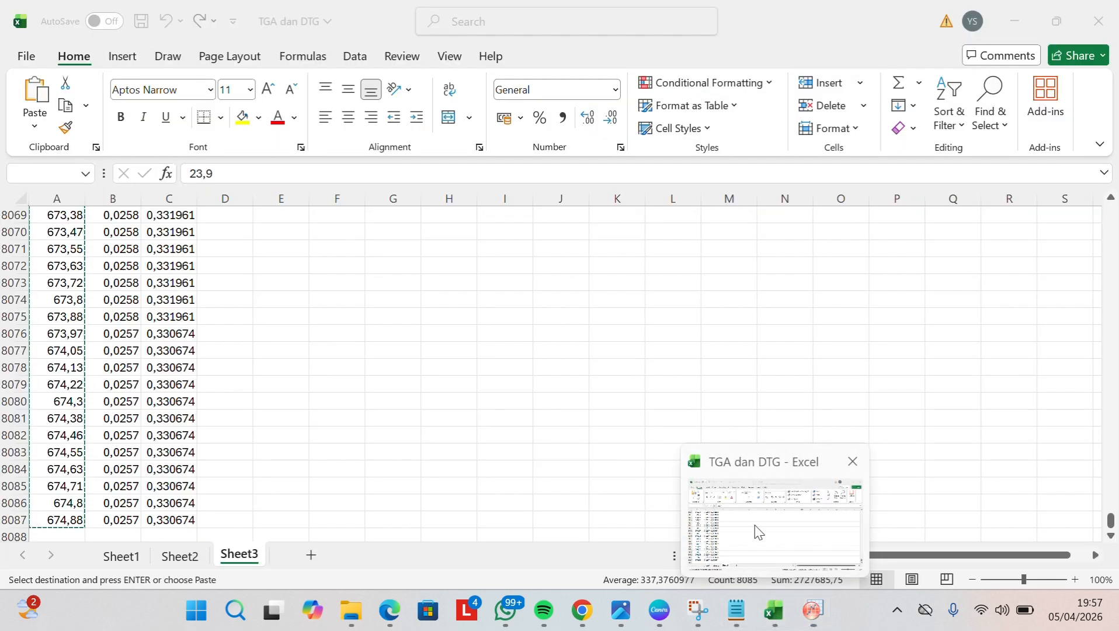
Copy the massa (%) values from C3 to the end of the column in Excel and paste them into OriginPro's B(Y) column from row 1
{"action": "left_click", "coordinate": [757, 531]}
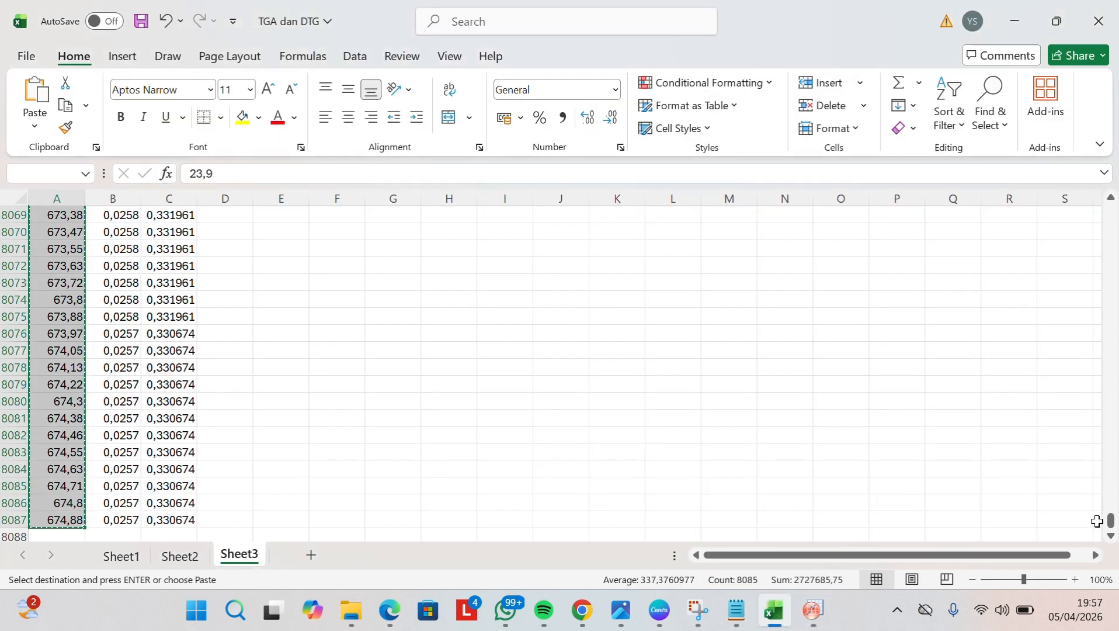
{"action": "left_click_drag", "start_coordinate": [1113, 523], "coordinate": [1112, 212]}
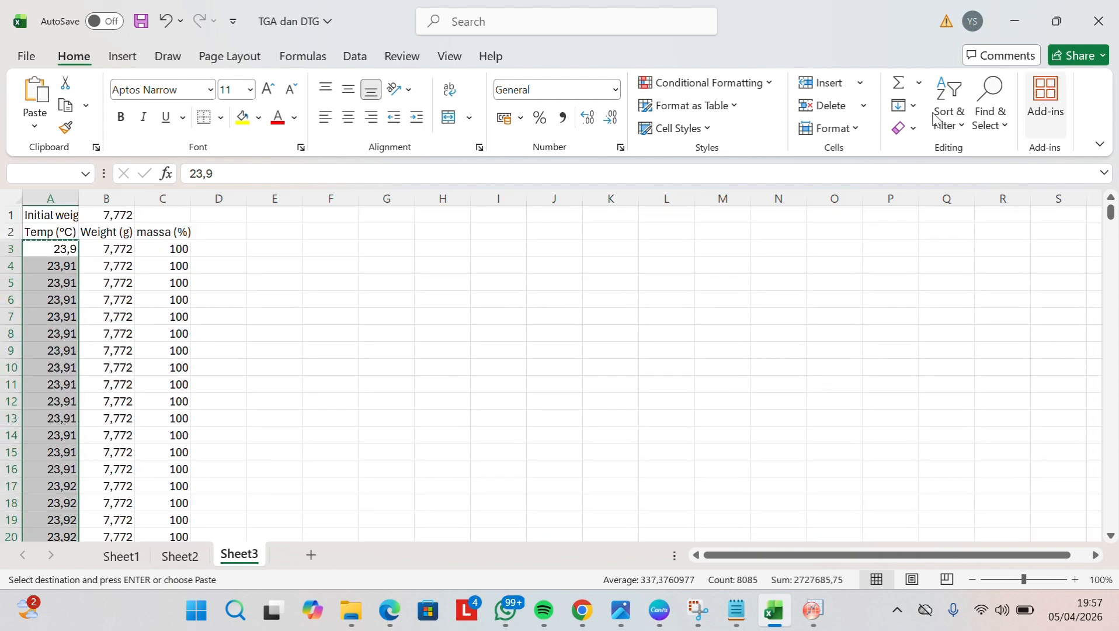
{"action": "left_click", "coordinate": [174, 250]}
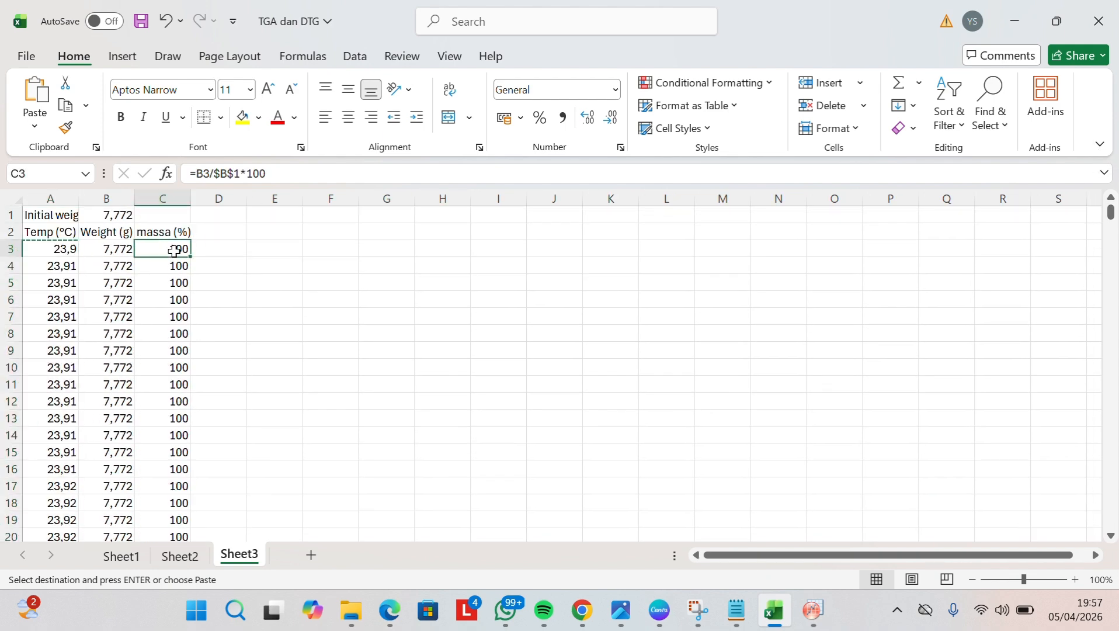
{"action": "key", "text": "ctrl+shift+Down"}
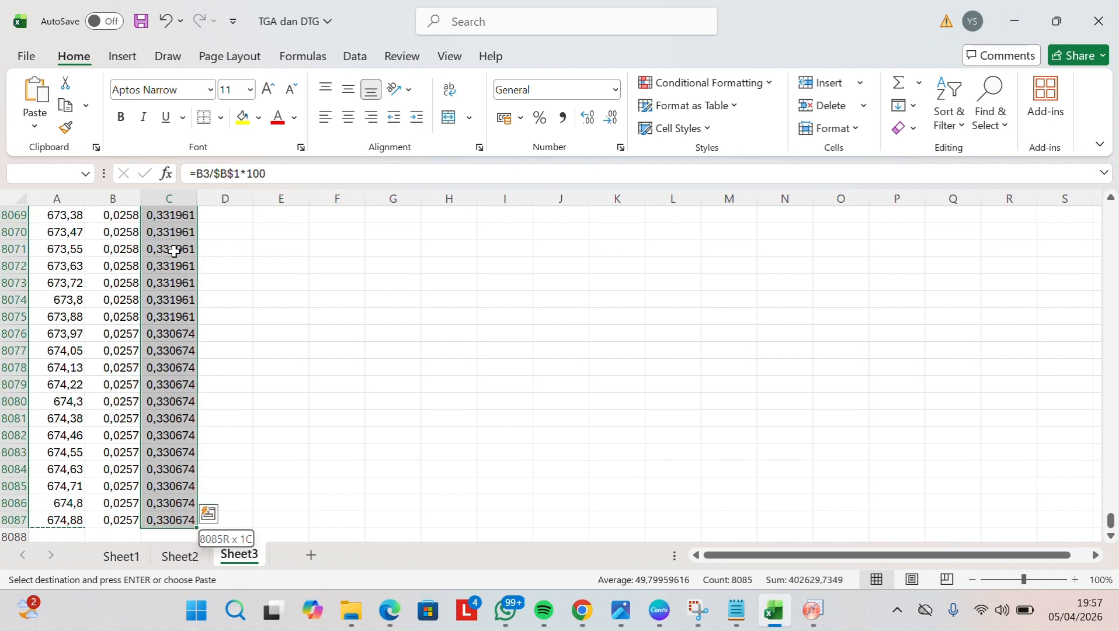
{"action": "key", "text": "ctrl+c"}
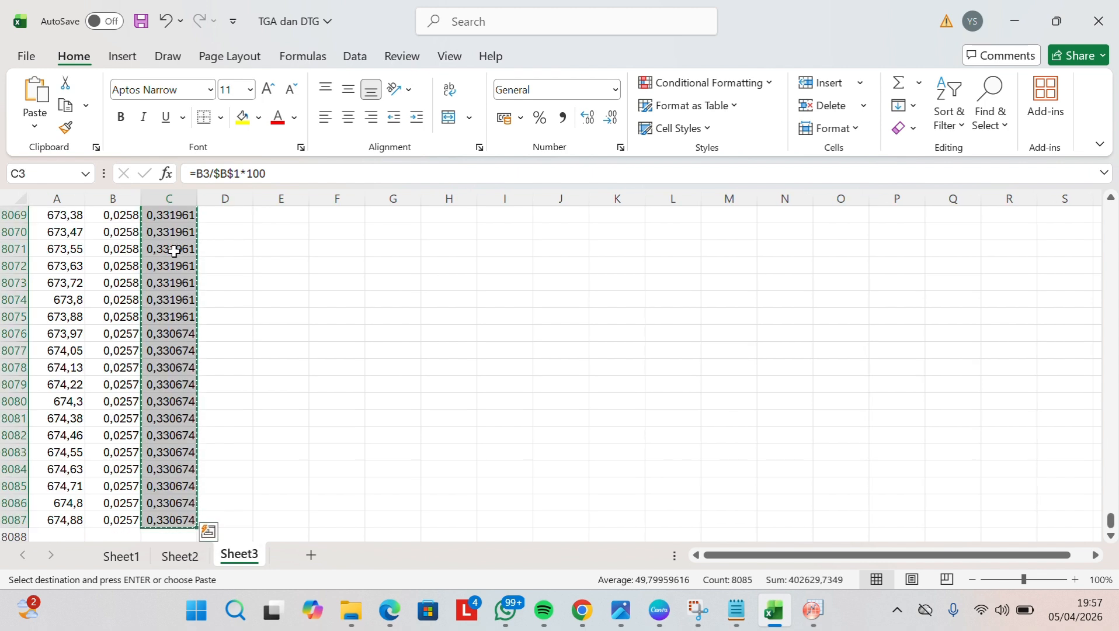
{"action": "mouse_move", "coordinate": [812, 610]}
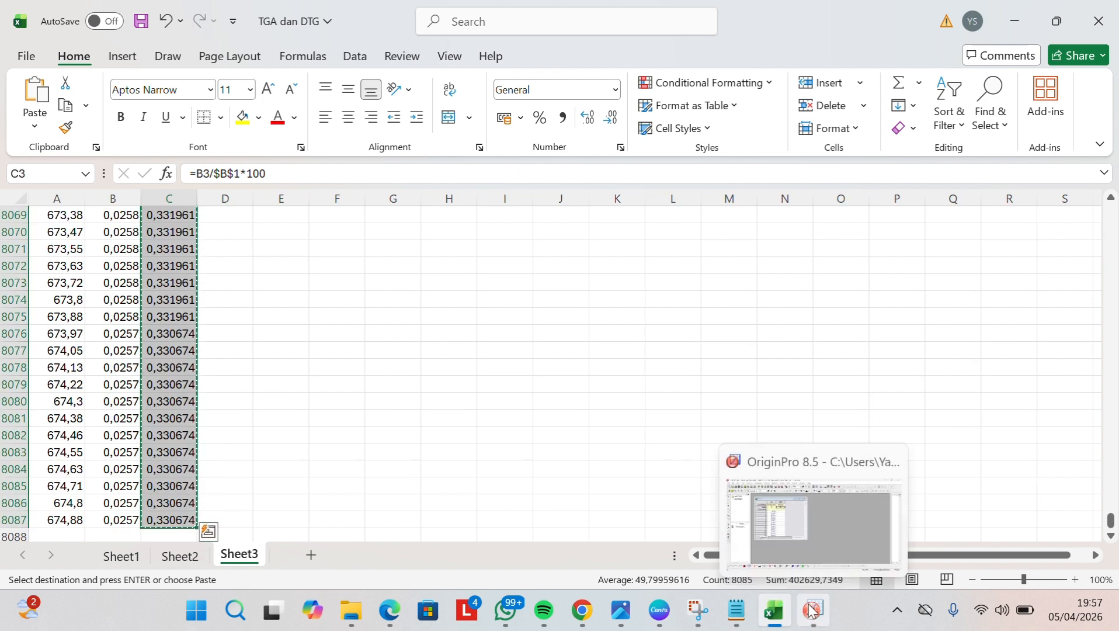
{"action": "left_click", "coordinate": [784, 515]}
{"action": "left_click", "coordinate": [331, 211]}
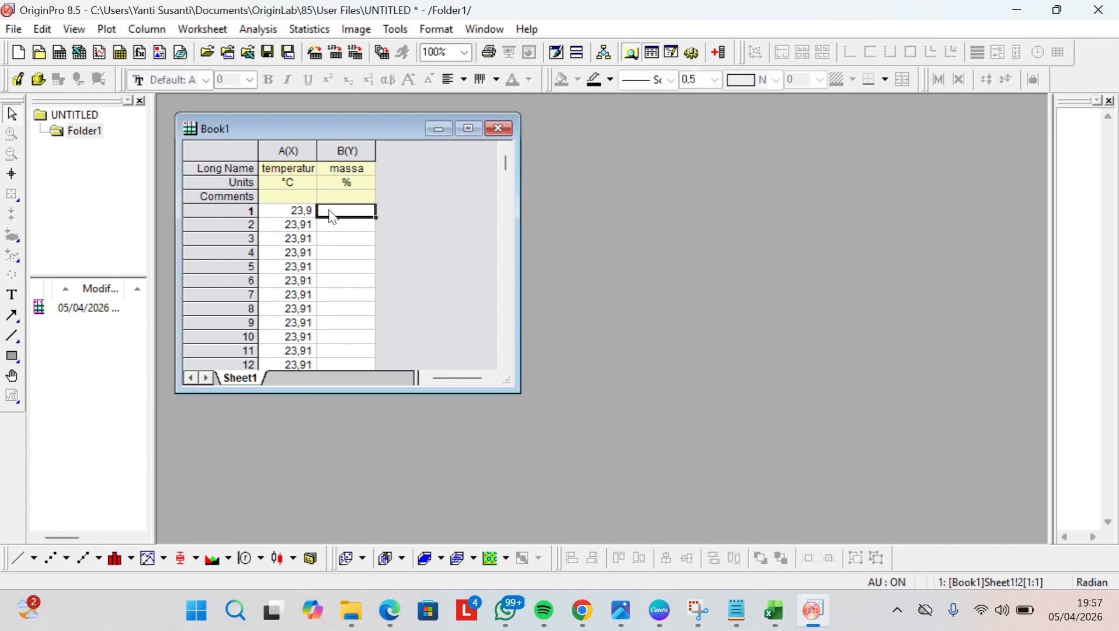
{"action": "key", "text": "ctrl+v"}
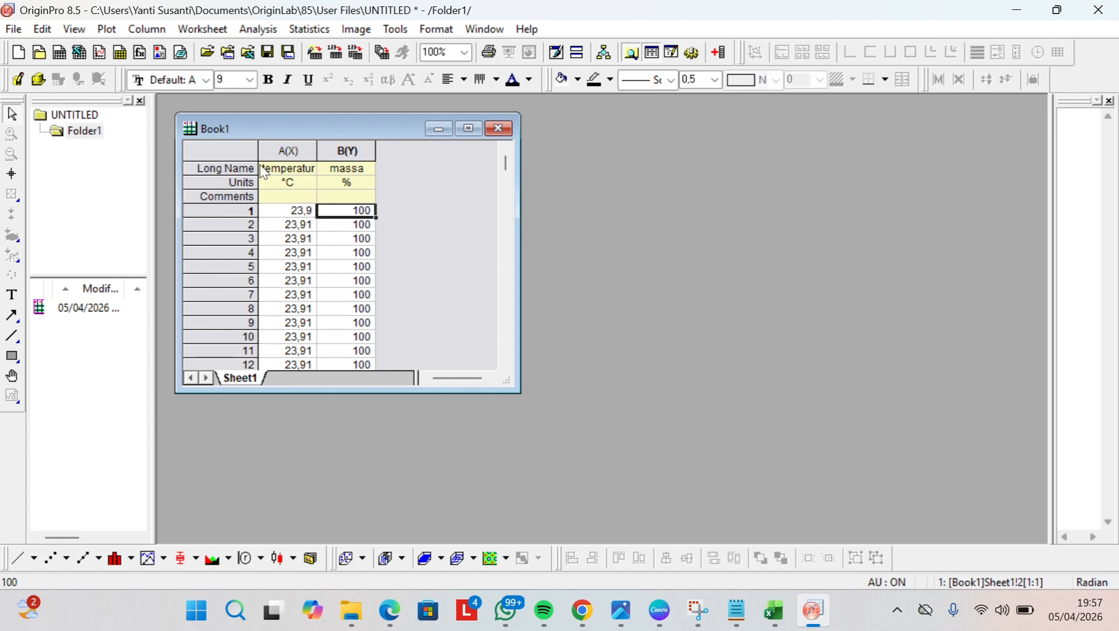
Plot massa against temperatur as a line graph from columns A(X) and B(Y), and place the graph window beside the workbook
{"action": "left_click_drag", "start_coordinate": [271, 147], "coordinate": [328, 148]}
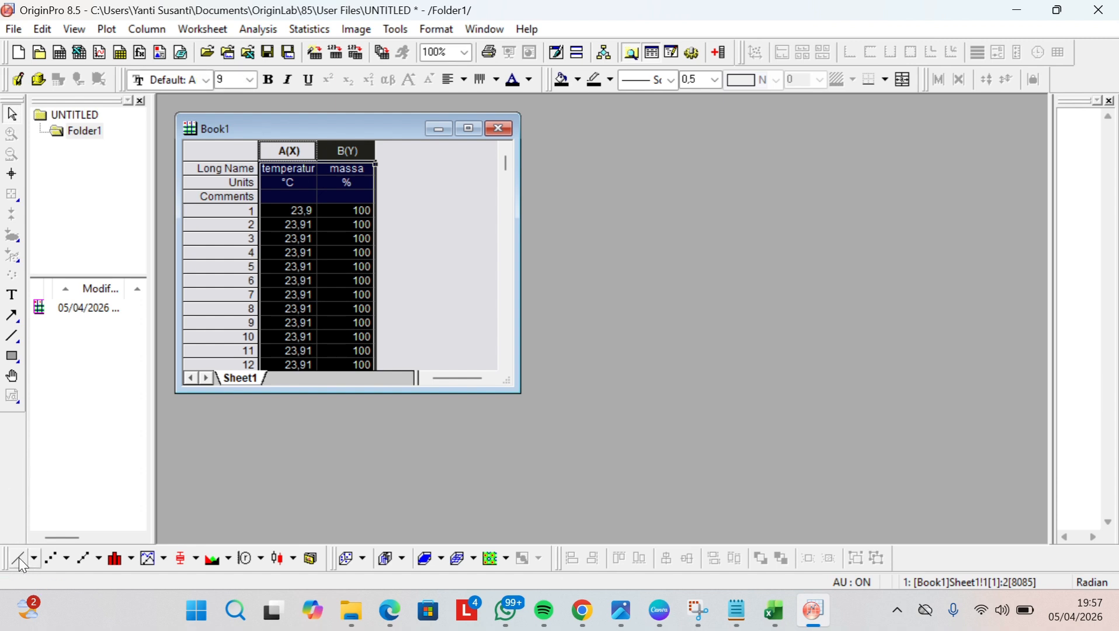
{"action": "left_click", "coordinate": [18, 557]}
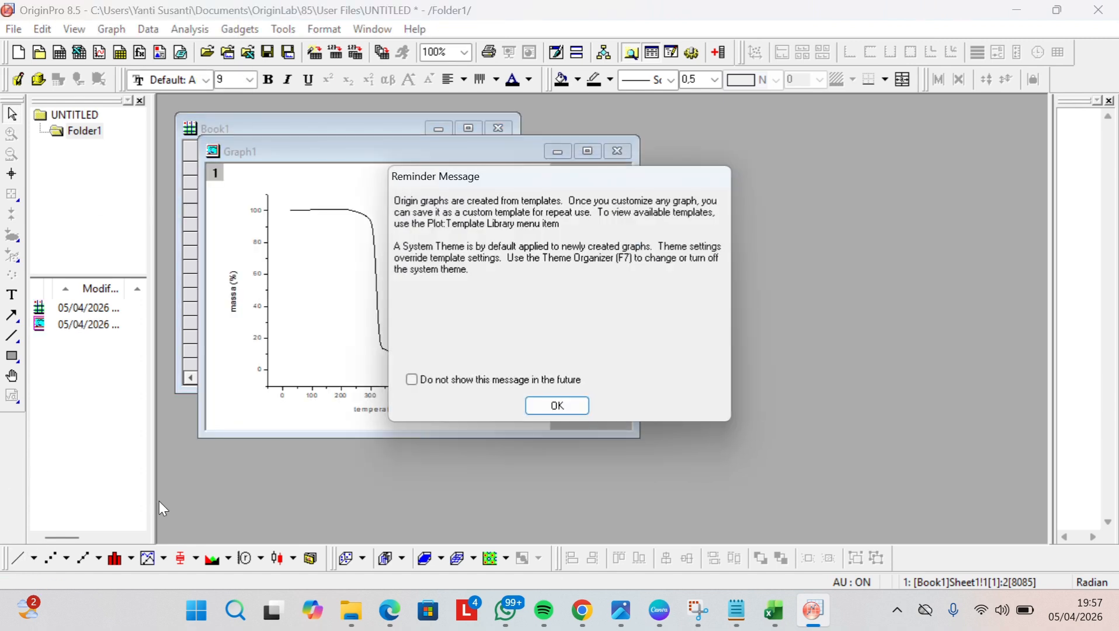
{"action": "left_click", "coordinate": [557, 405]}
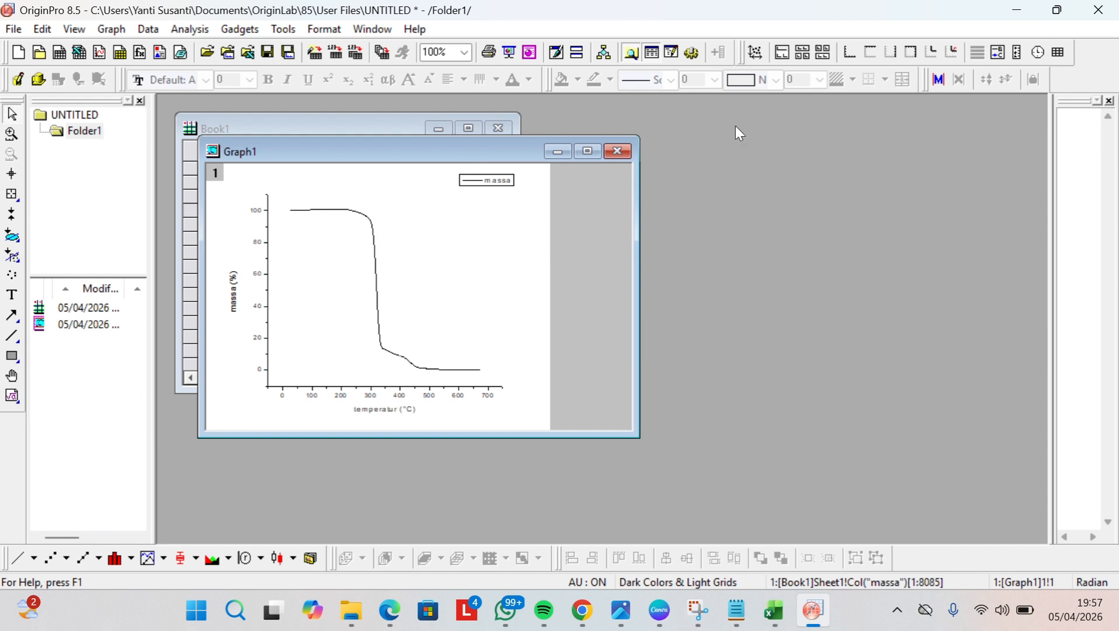
{"action": "left_click_drag", "start_coordinate": [436, 158], "coordinate": [786, 120]}
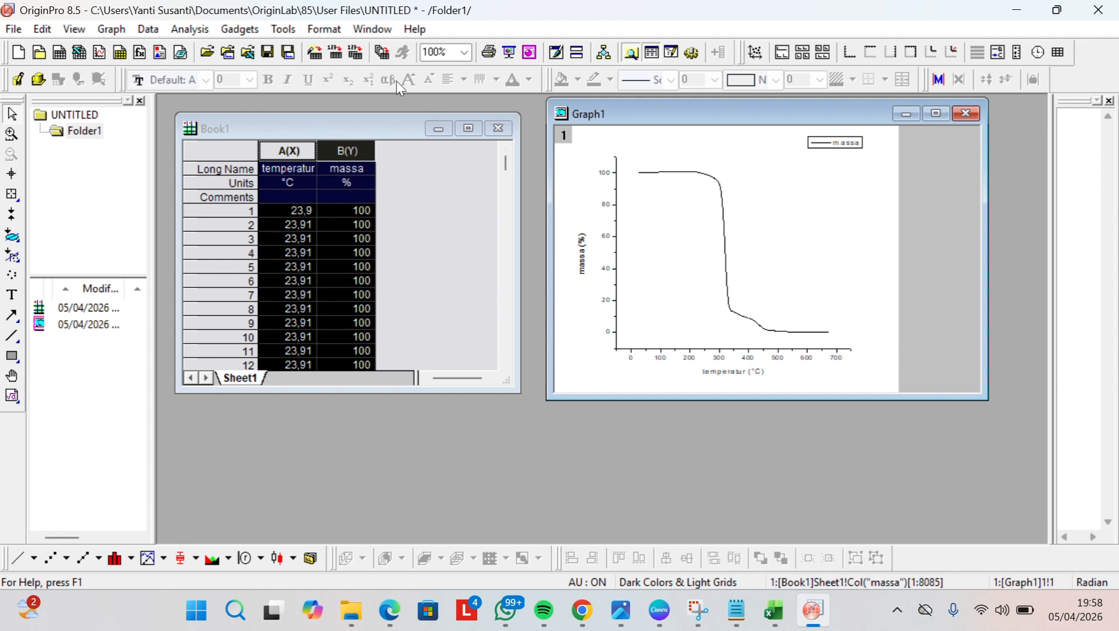
Differentiate the massa curve with derivative order 1, sending the output to a new worksheet column
{"action": "left_click", "coordinate": [191, 27]}
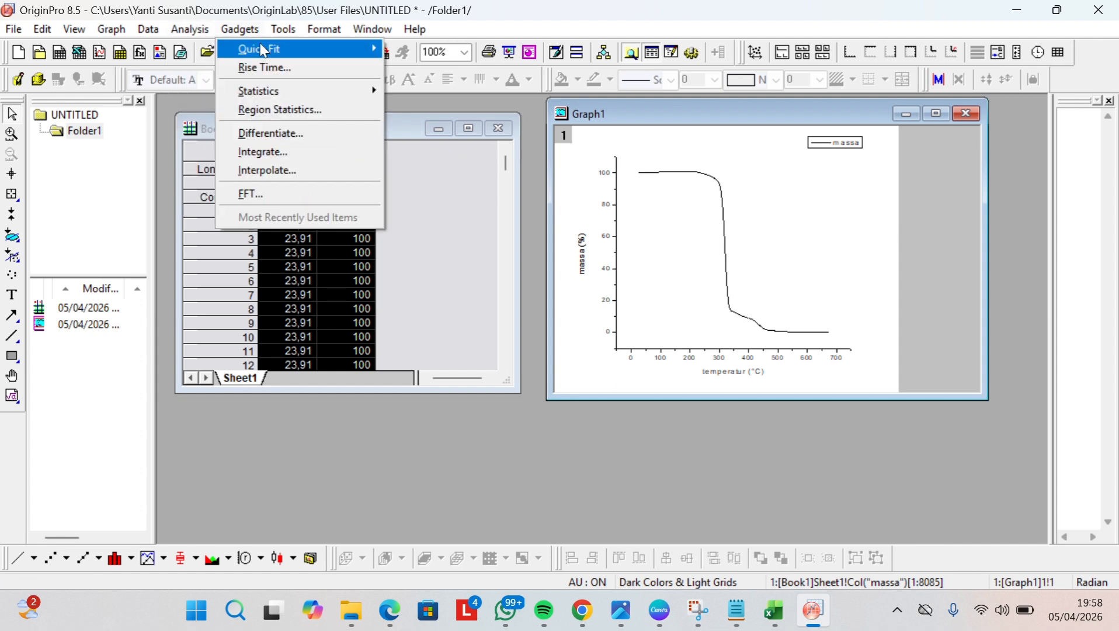
{"action": "mouse_move", "coordinate": [286, 66]}
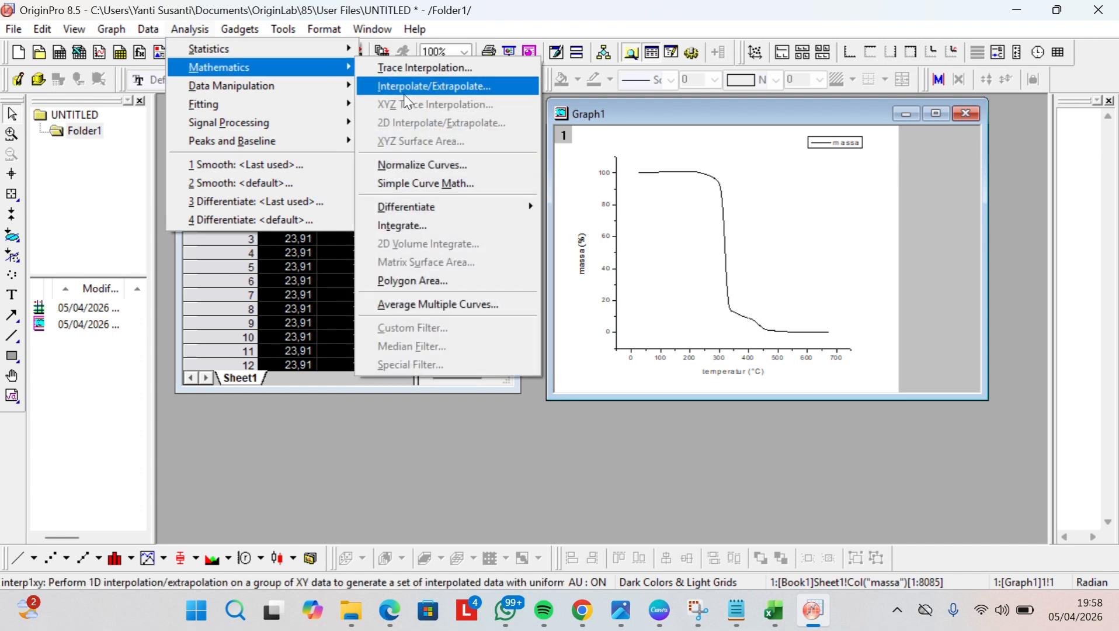
{"action": "mouse_move", "coordinate": [434, 207]}
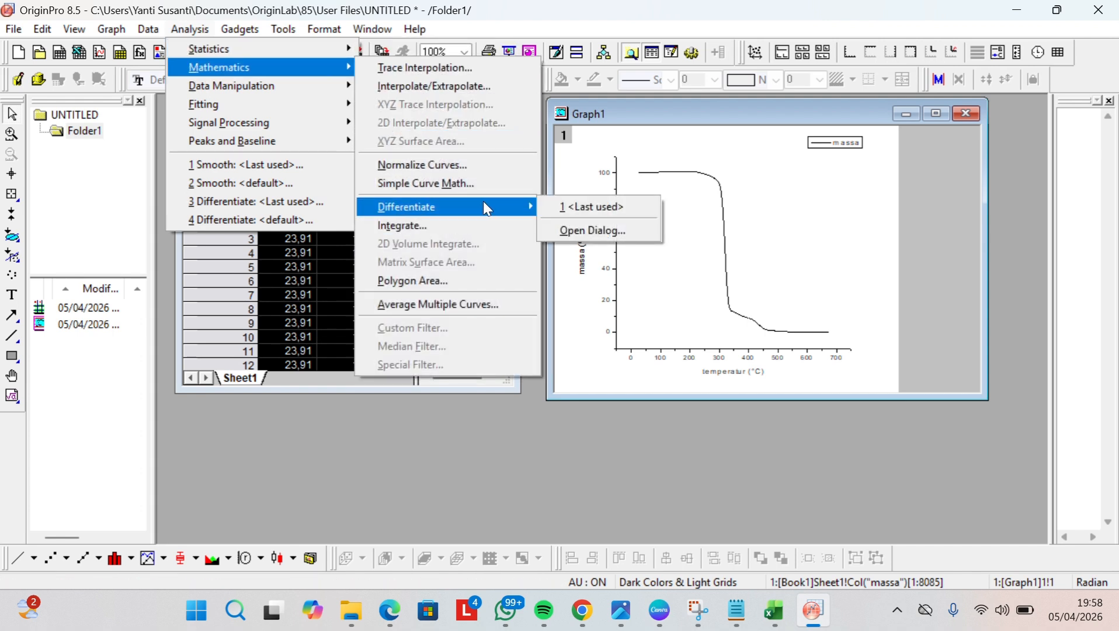
{"action": "left_click", "coordinate": [582, 236]}
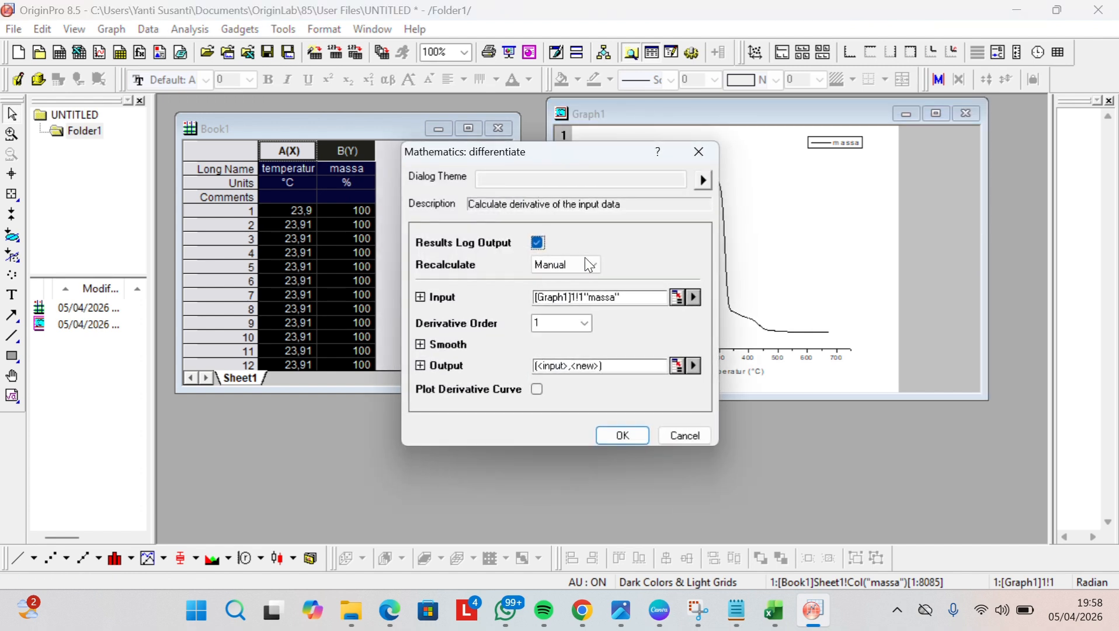
{"action": "left_click", "coordinate": [616, 430]}
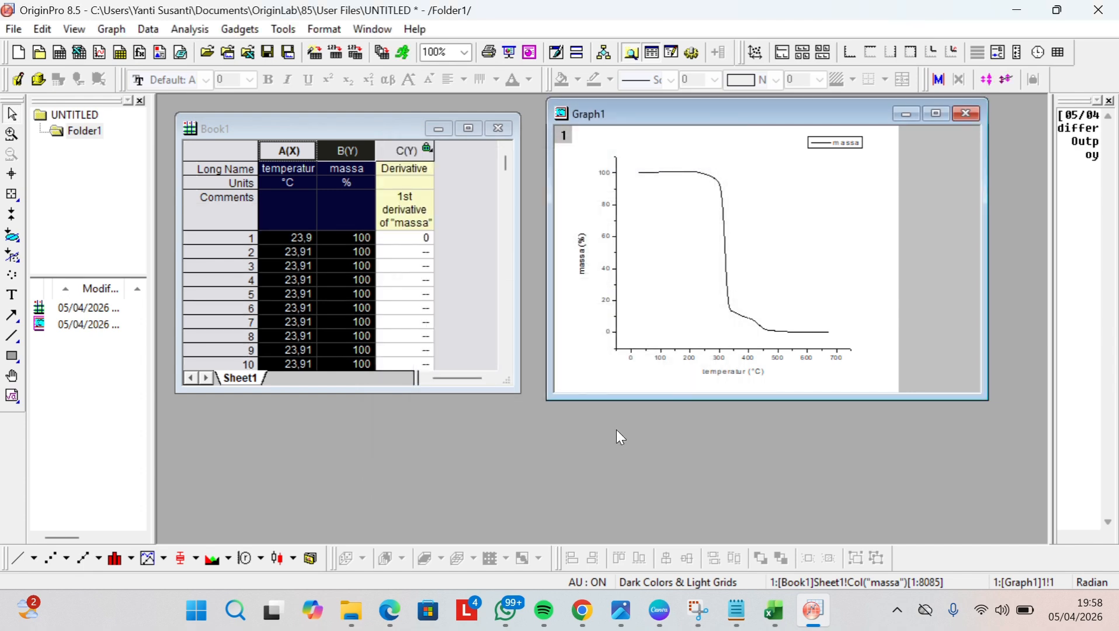
Clear the comment of the Derivative column C(Y) and set its units to %/°C
{"action": "left_click", "coordinate": [411, 210]}
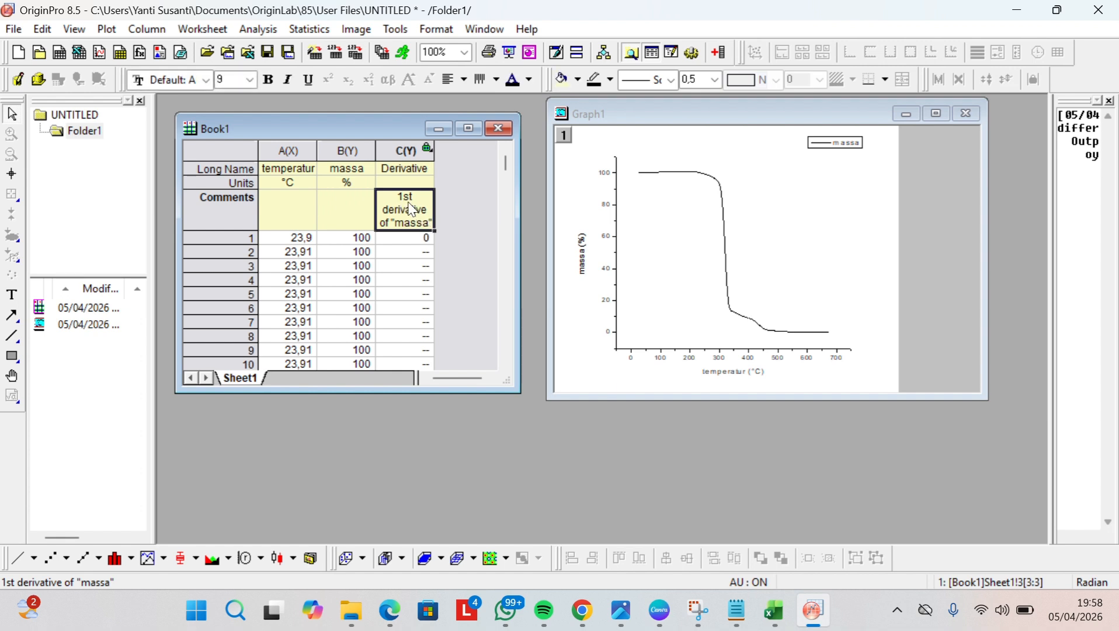
{"action": "key", "text": "Delete"}
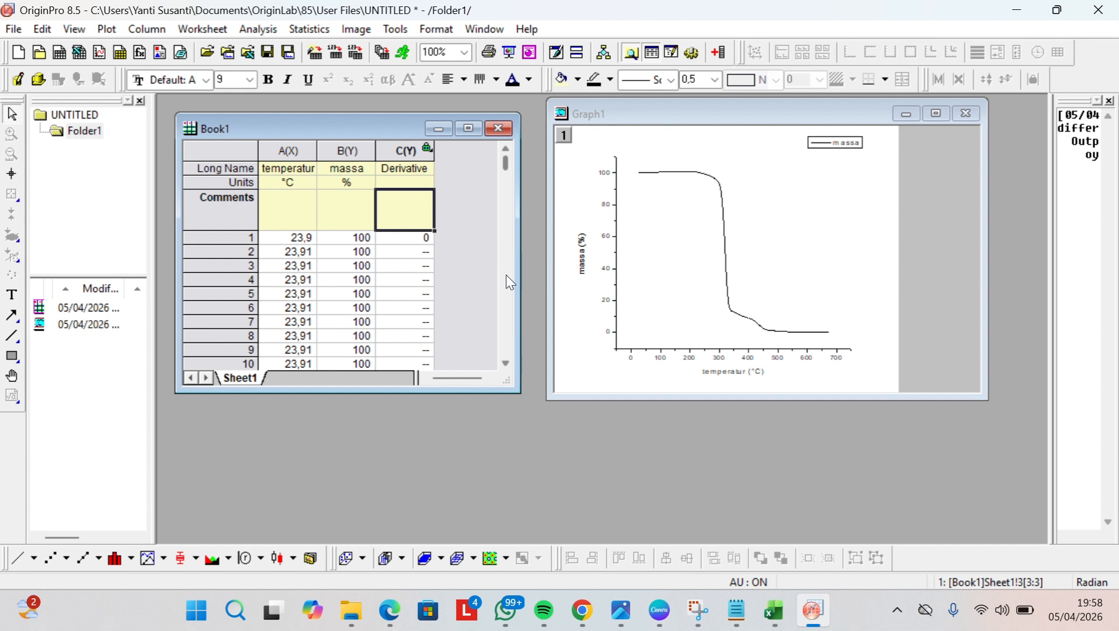
{"action": "left_click", "coordinate": [405, 184]}
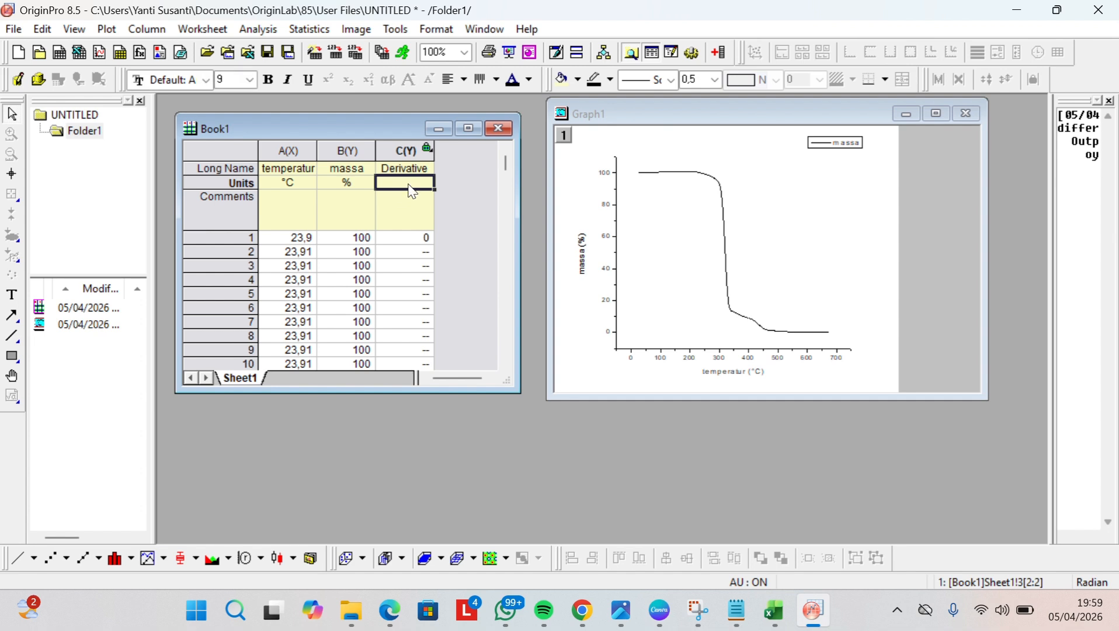
{"action": "type", "text": "%/"}
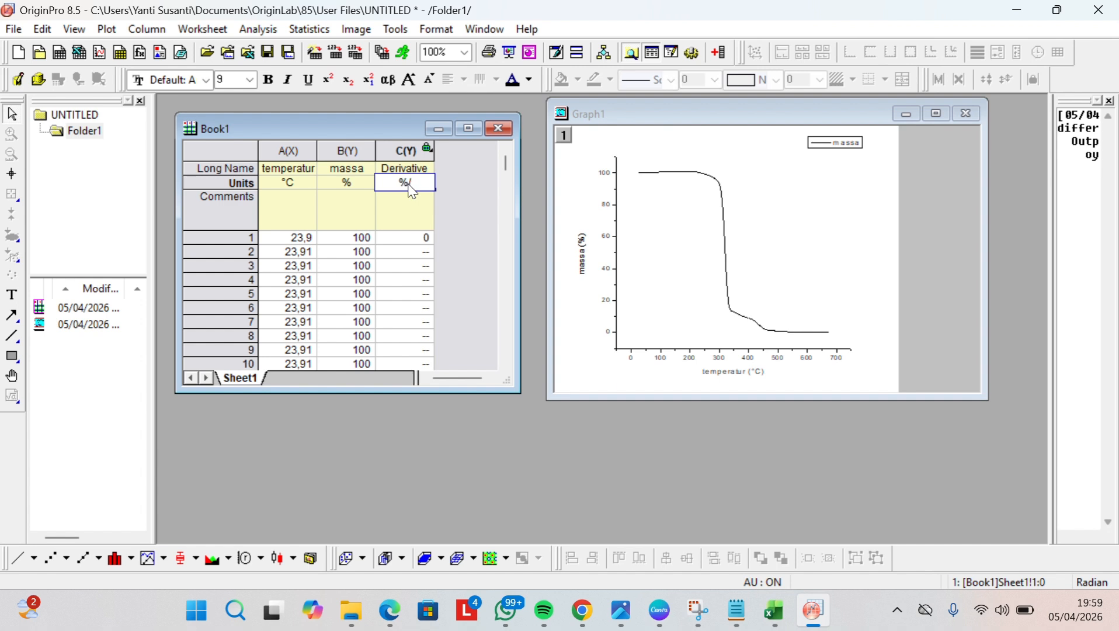
{"action": "type", "text": "°C"}
{"action": "left_click", "coordinate": [271, 150]}
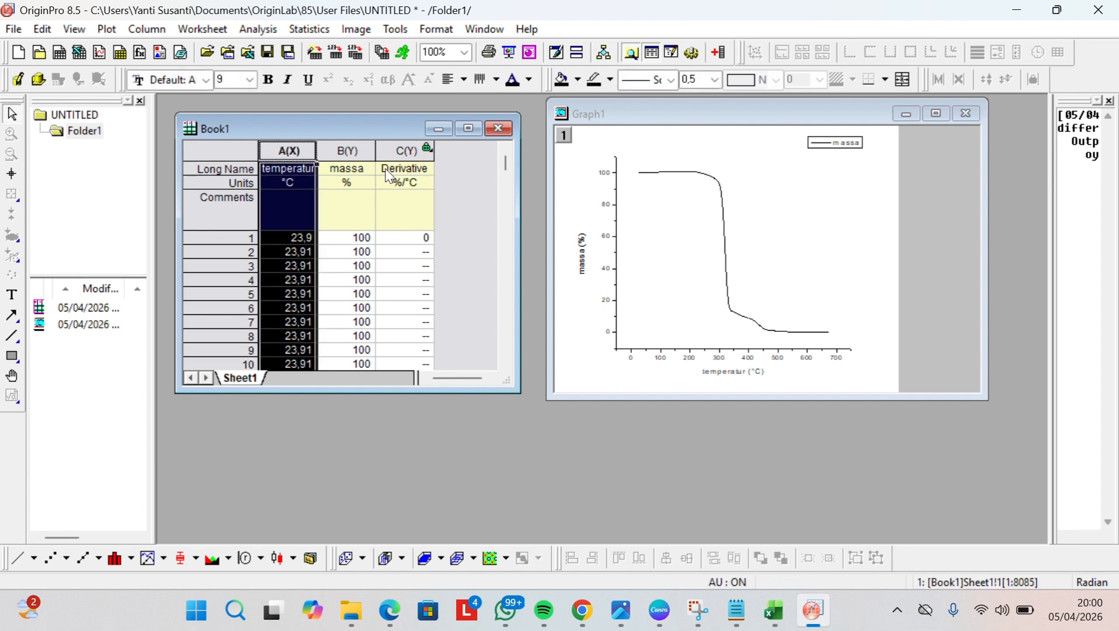
{"action": "left_click", "coordinate": [381, 148], "text": "ctrl"}
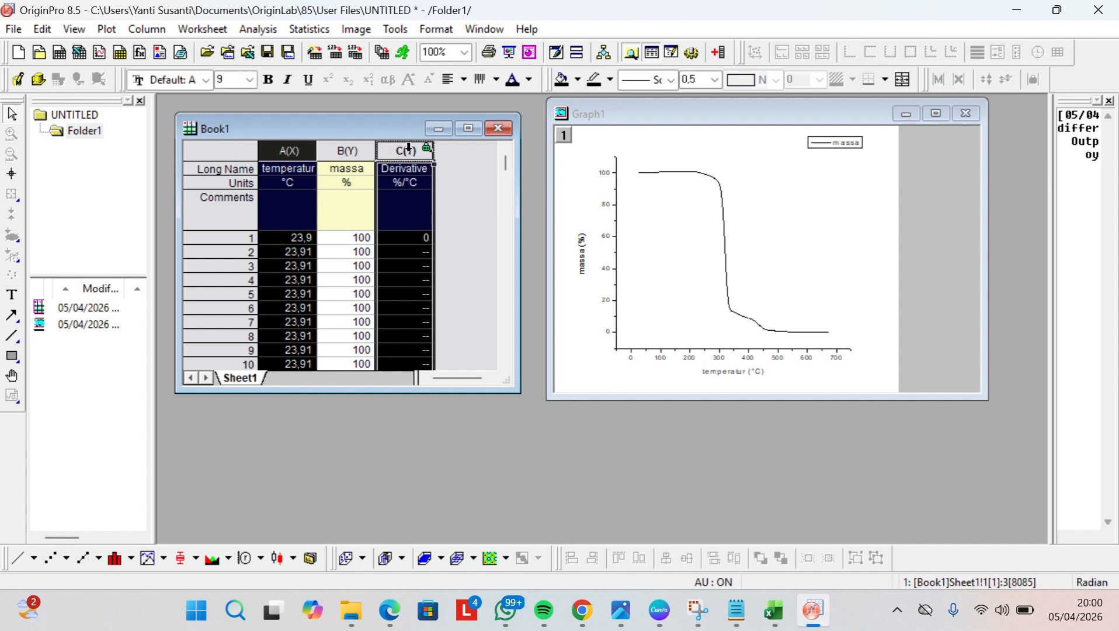
{"action": "left_click", "coordinate": [460, 292]}
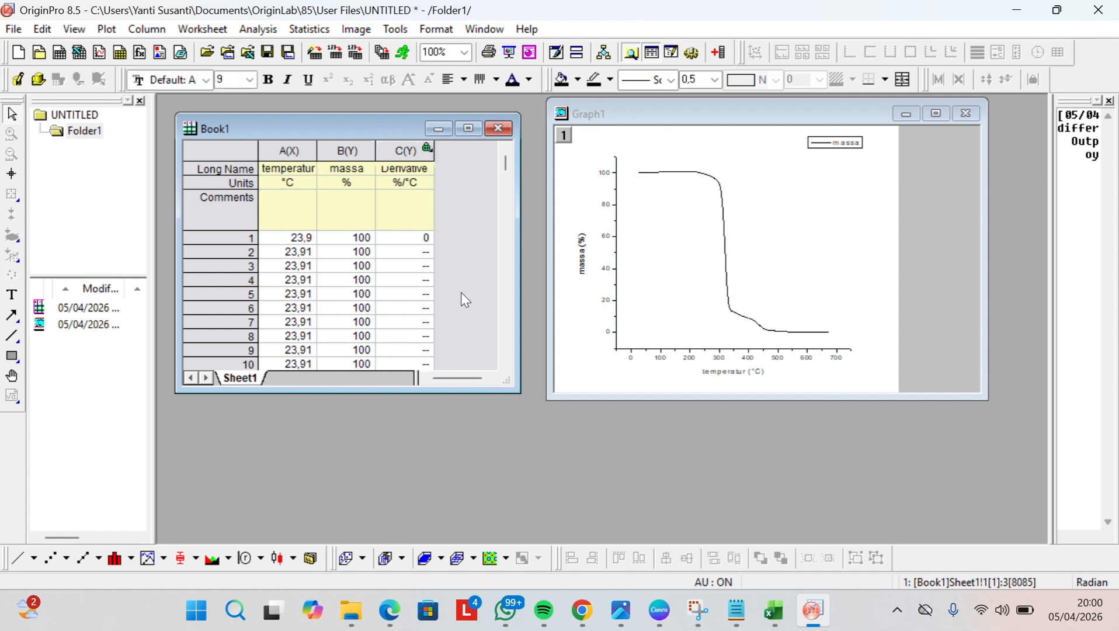
{"action": "left_click", "coordinate": [267, 148]}
{"action": "left_click", "coordinate": [322, 150]}
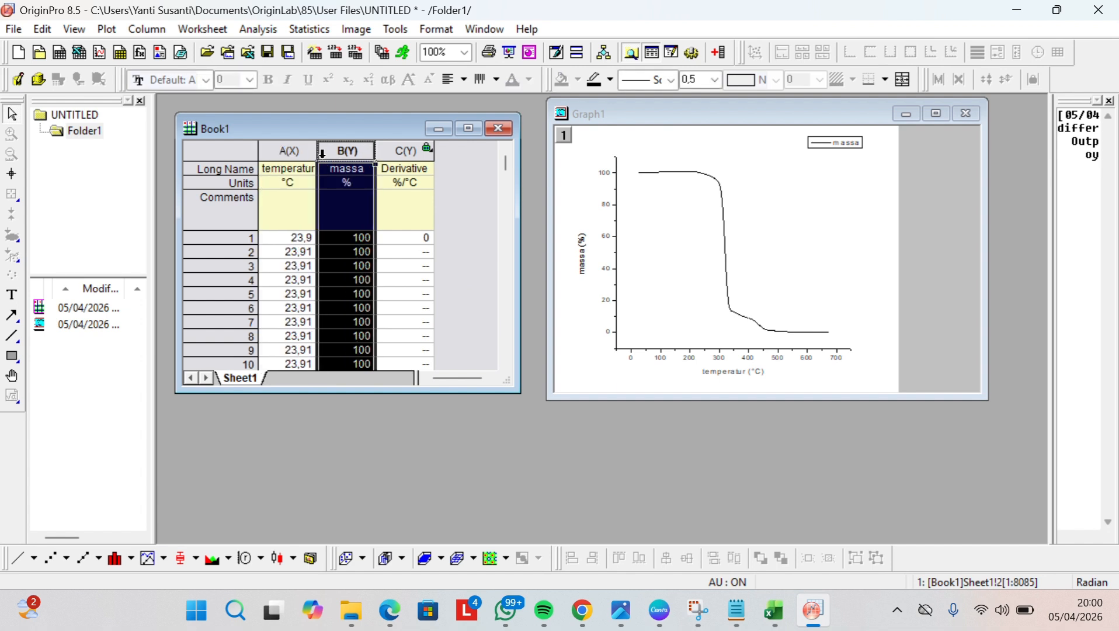
{"action": "left_click", "coordinate": [297, 153]}
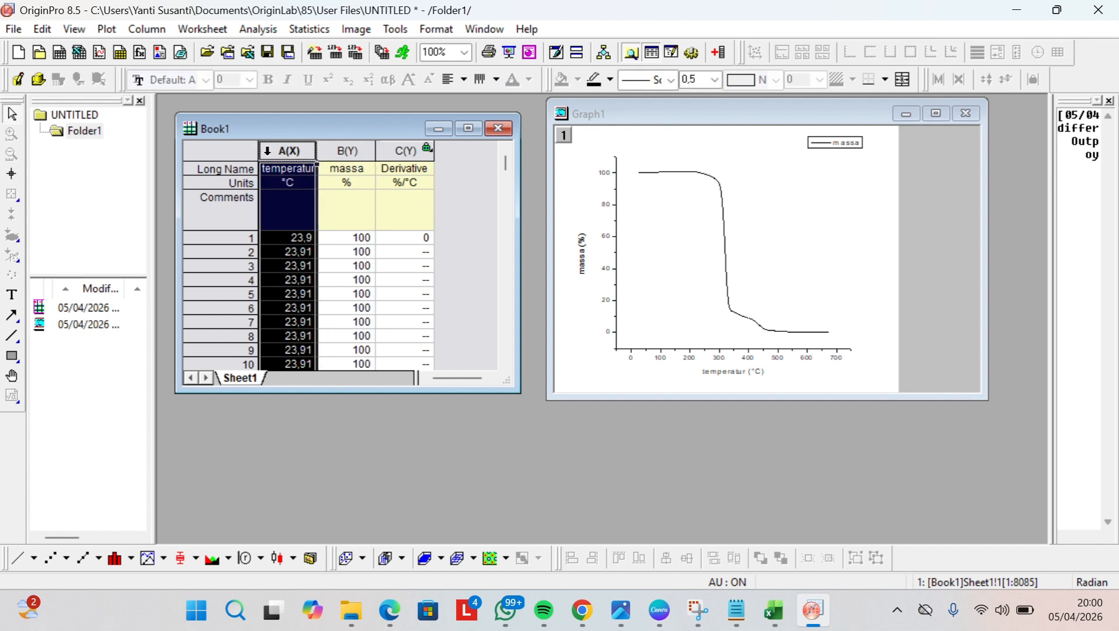
{"action": "left_click", "coordinate": [325, 153]}
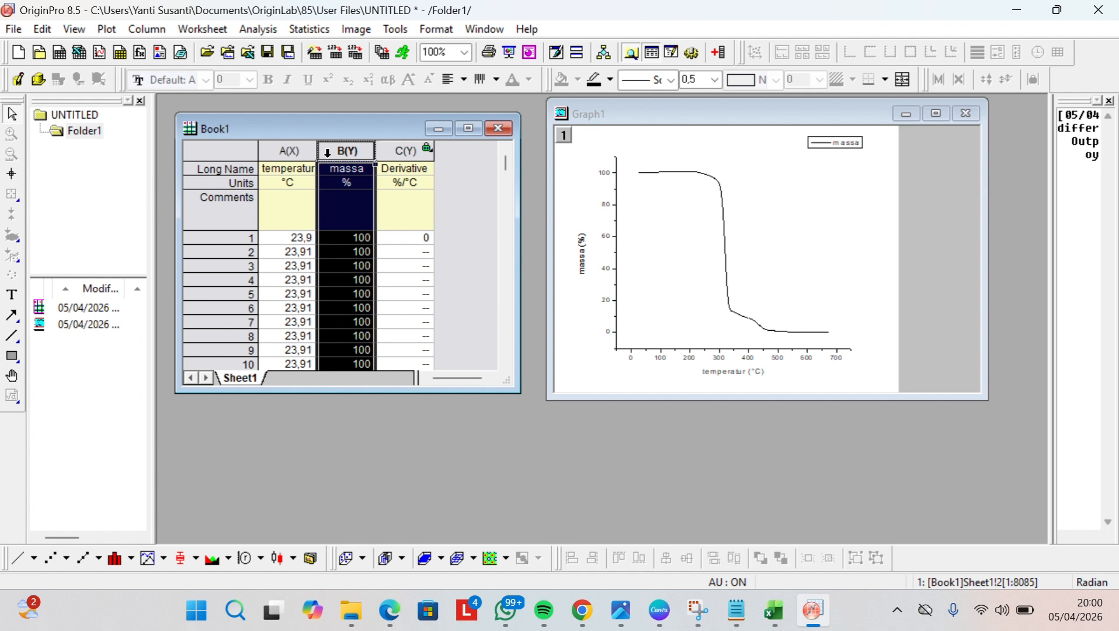
Plot the derivative against temperatur as a line graph from columns A(X) and C(Y) only
{"action": "left_click", "coordinate": [272, 150]}
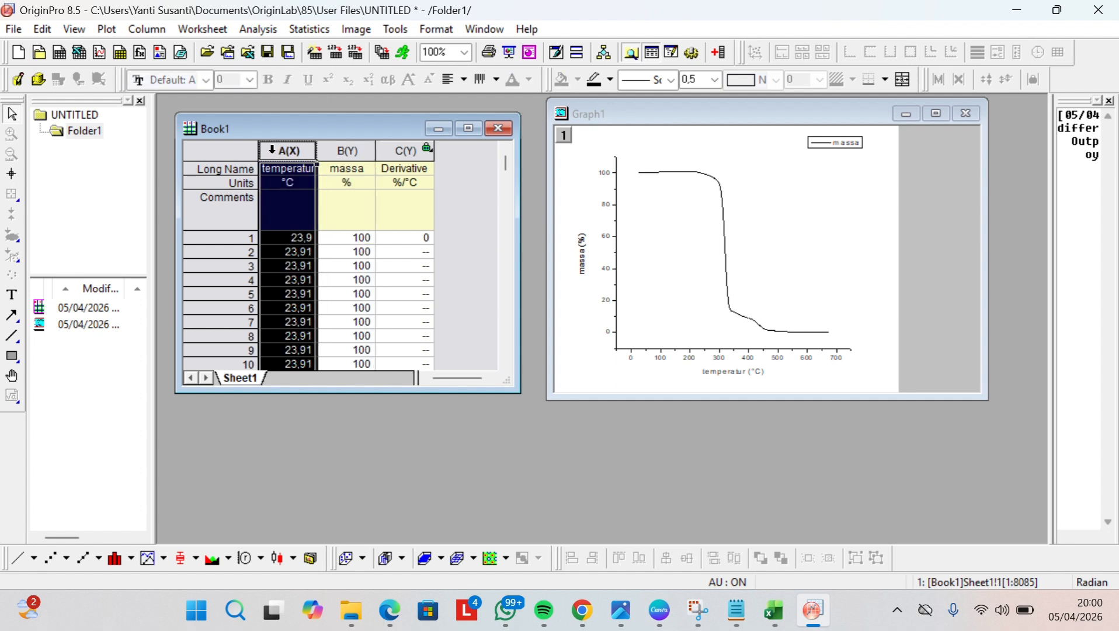
{"action": "left_click", "coordinate": [384, 150], "text": "ctrl"}
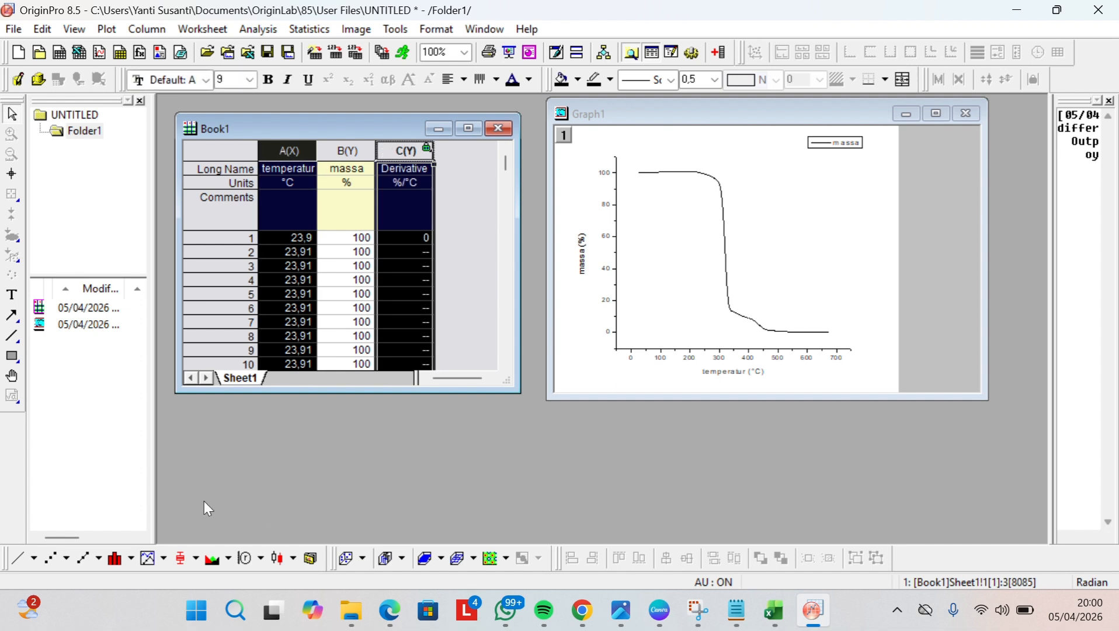
{"action": "left_click", "coordinate": [17, 562]}
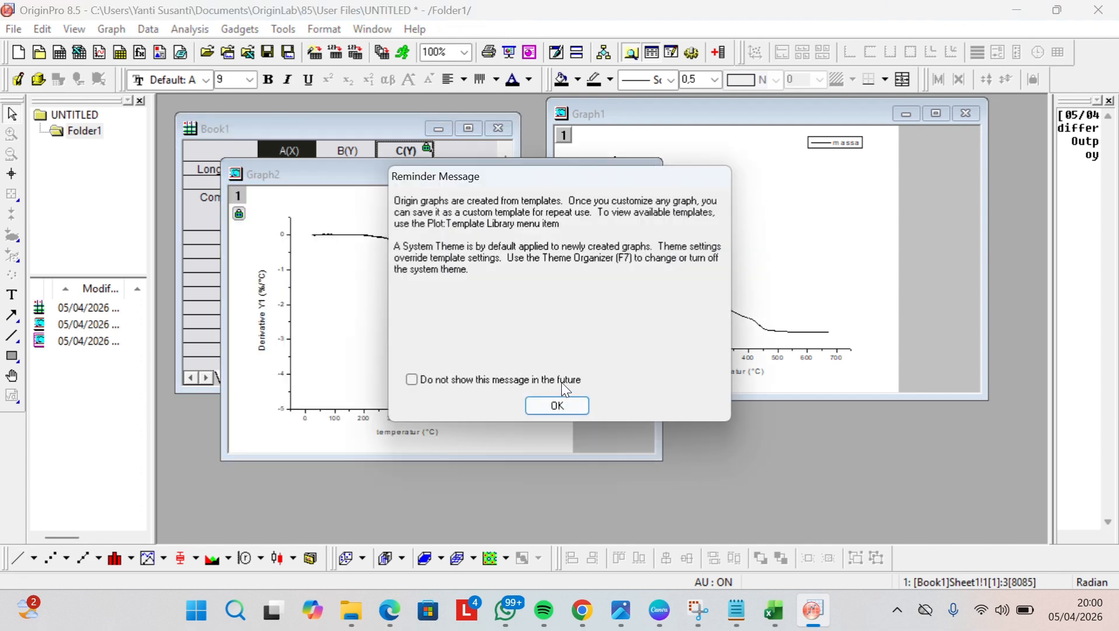
{"action": "left_click", "coordinate": [562, 405]}
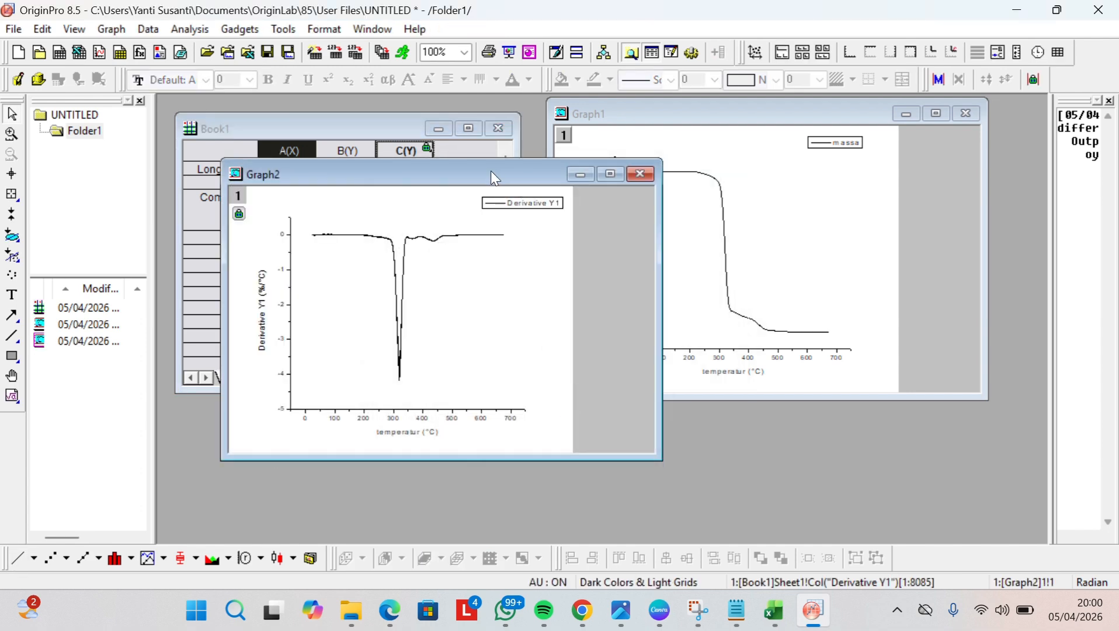
Smooth the derivative curve in Graph2 using the Adjacent-Averaging method with a 5-point window
{"action": "left_click", "coordinate": [610, 175]}
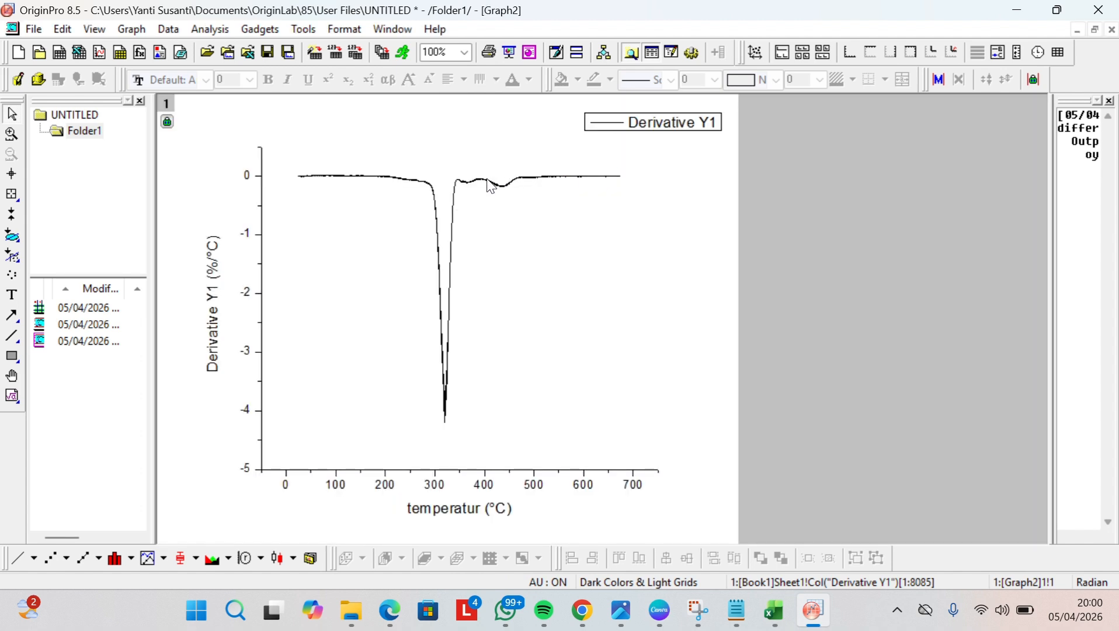
{"action": "scroll", "coordinate": [491, 184], "scroll_direction": "up", "scroll_amount": 1}
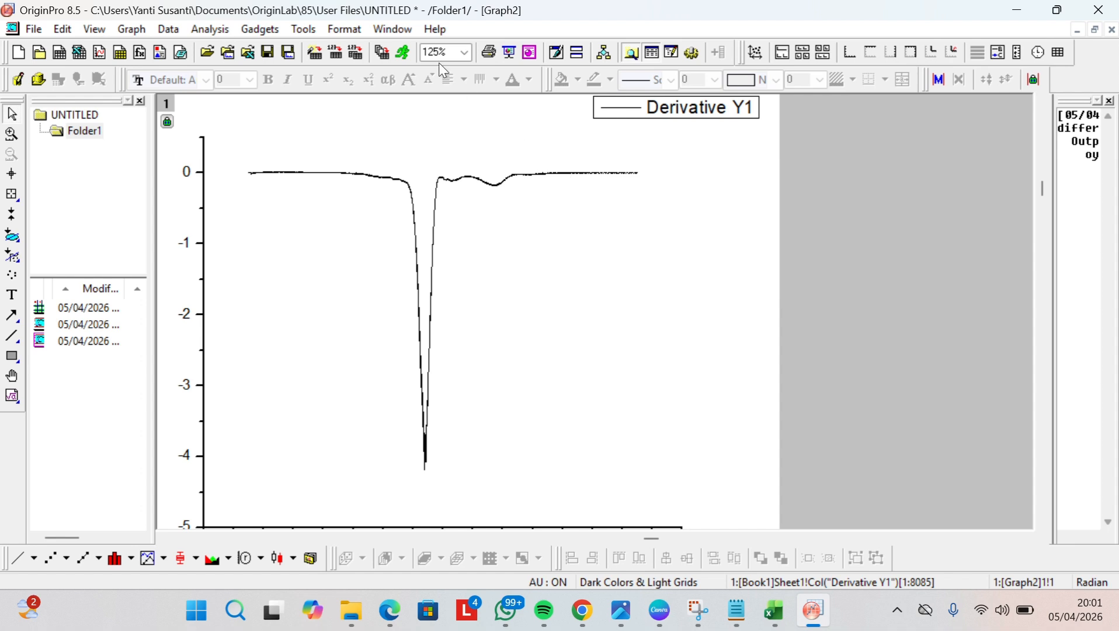
{"action": "left_click", "coordinate": [217, 31]}
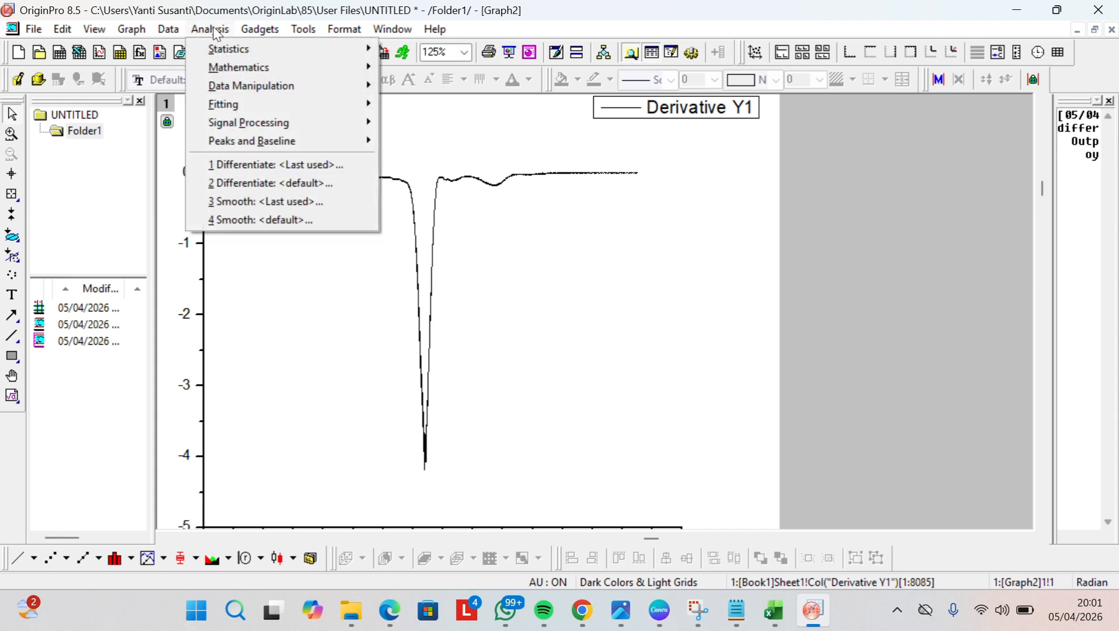
{"action": "mouse_move", "coordinate": [281, 125]}
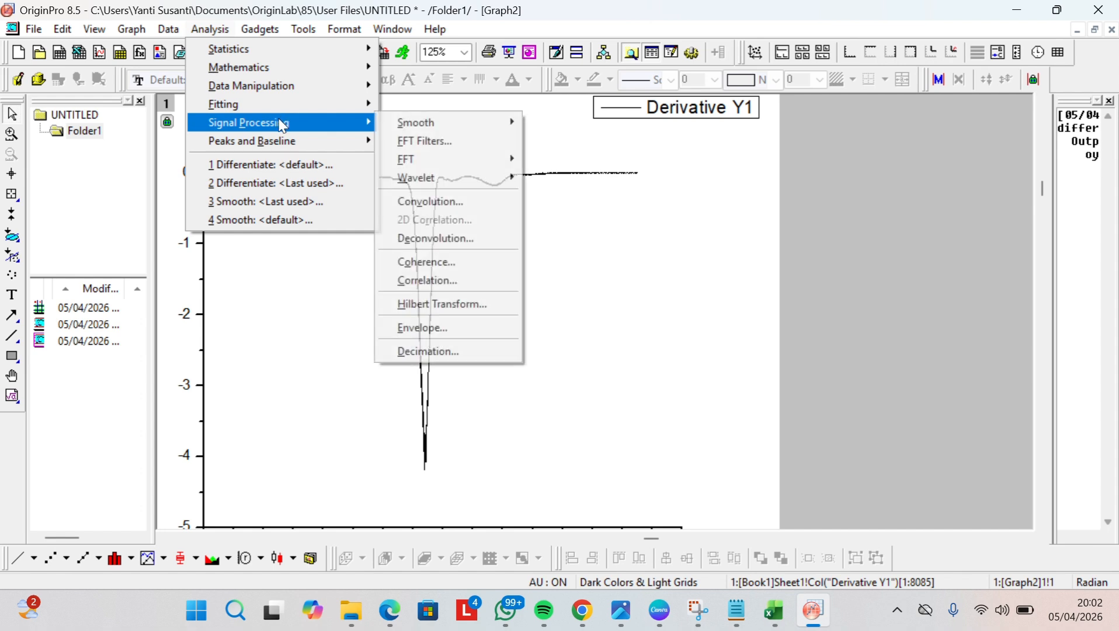
{"action": "mouse_move", "coordinate": [428, 131]}
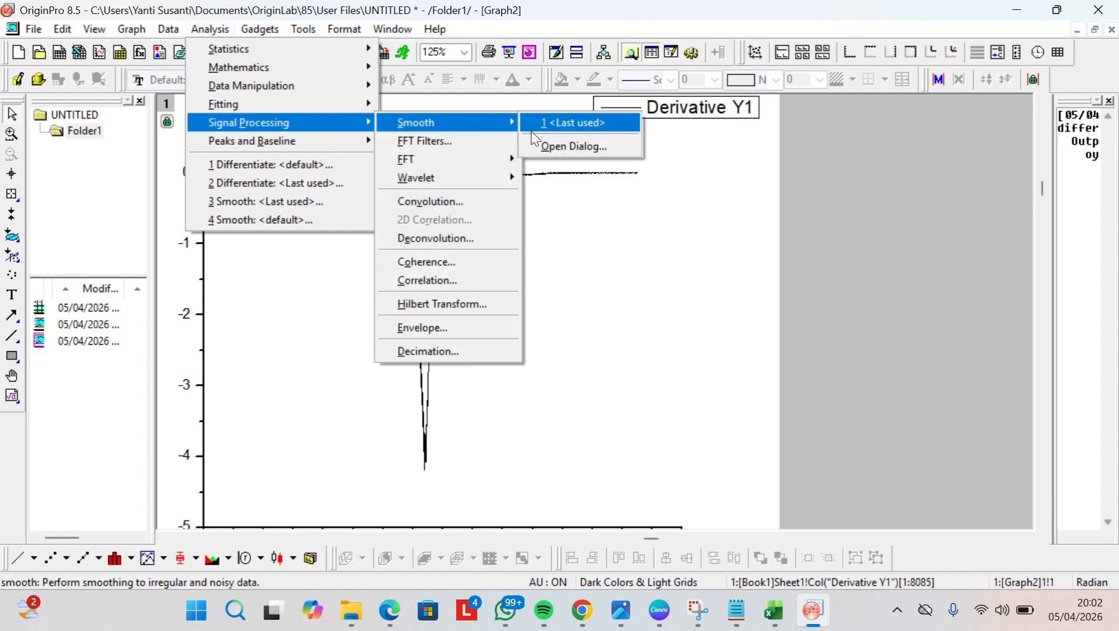
{"action": "left_click", "coordinate": [549, 147]}
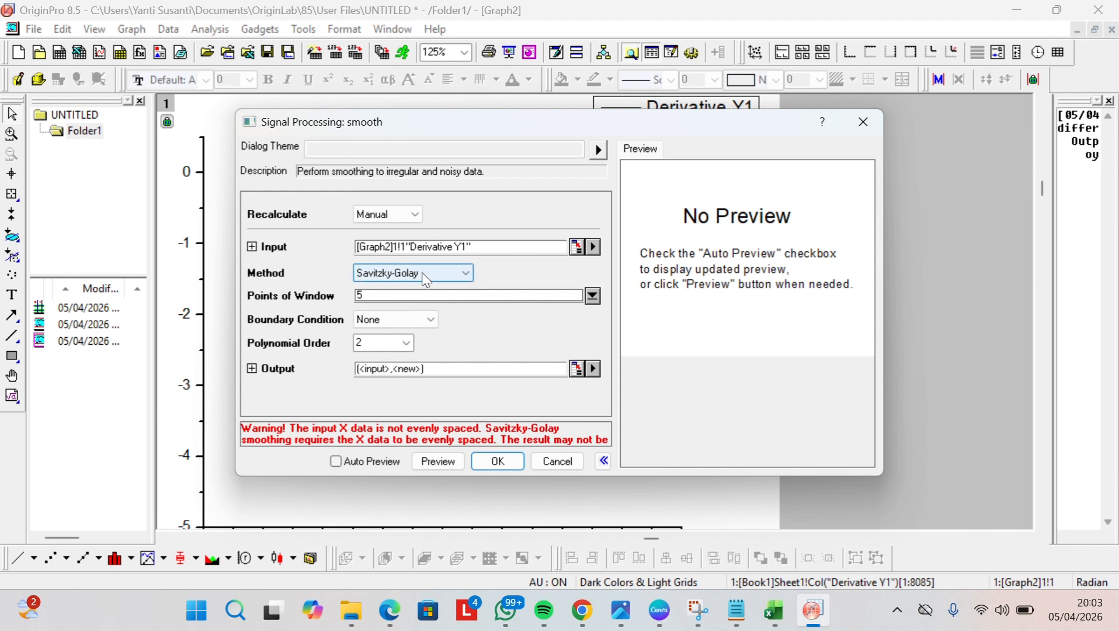
{"action": "left_click", "coordinate": [471, 272]}
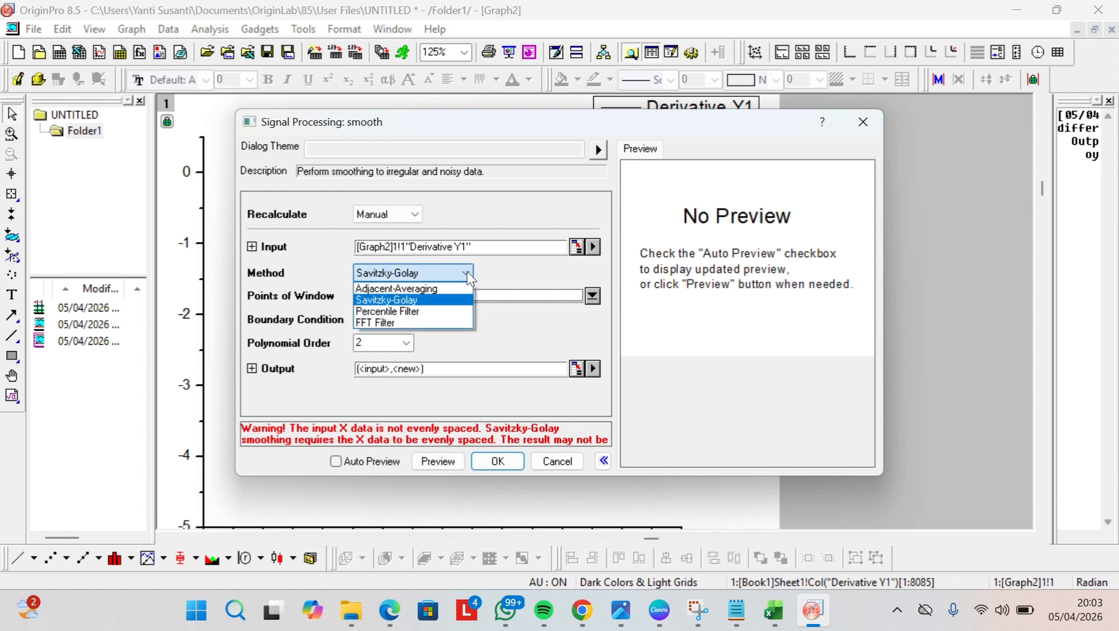
{"action": "left_click", "coordinate": [419, 288]}
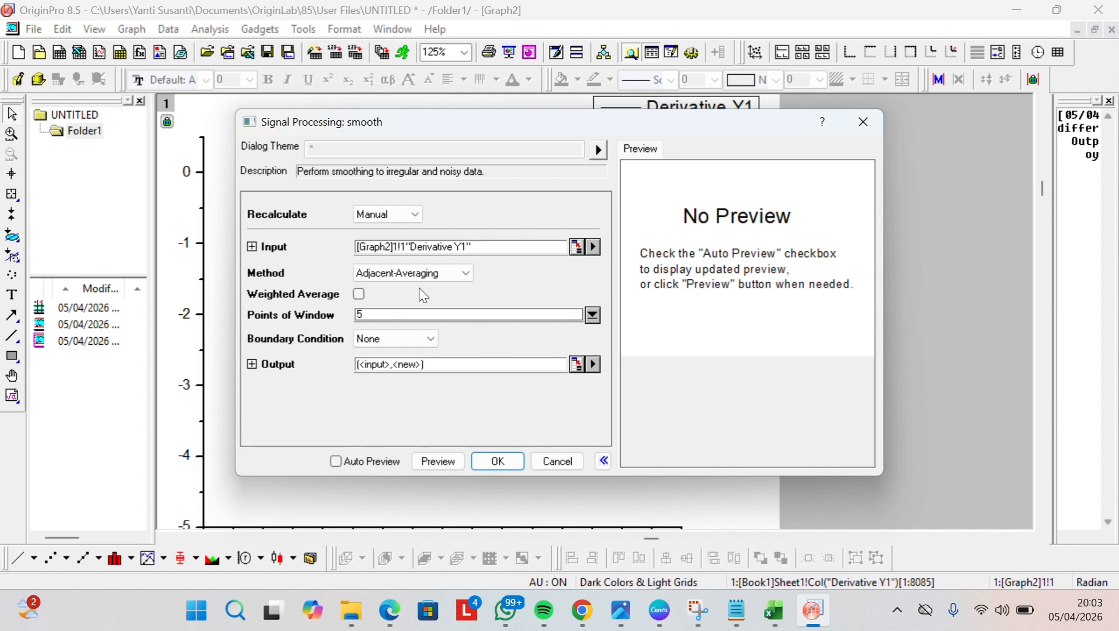
{"action": "left_click", "coordinate": [469, 275]}
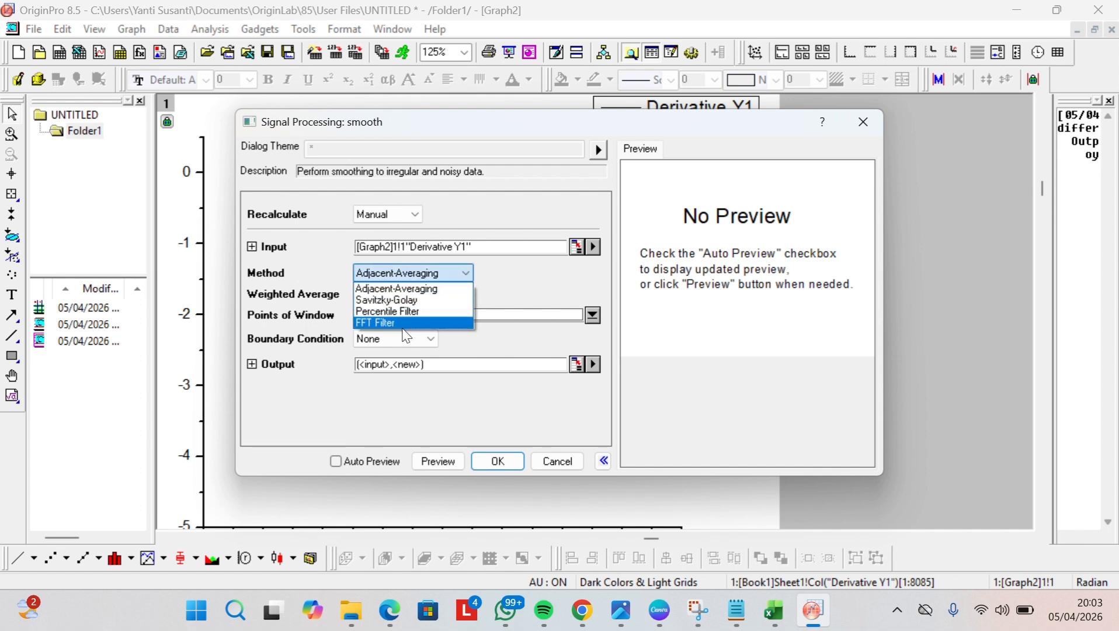
{"action": "left_click", "coordinate": [422, 288]}
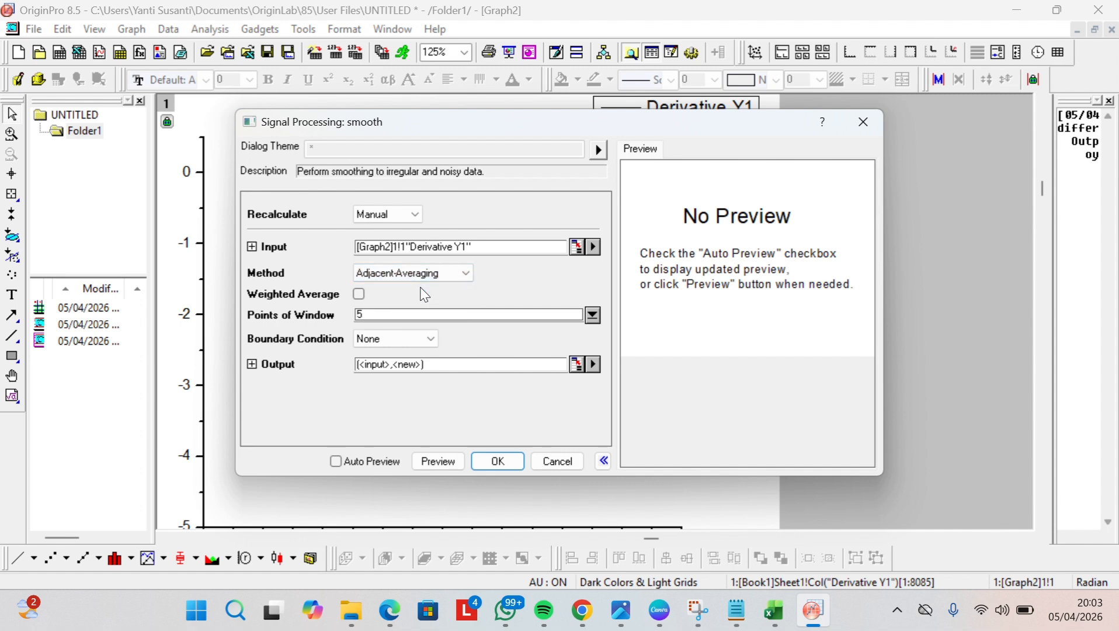
{"action": "left_click", "coordinate": [466, 273]}
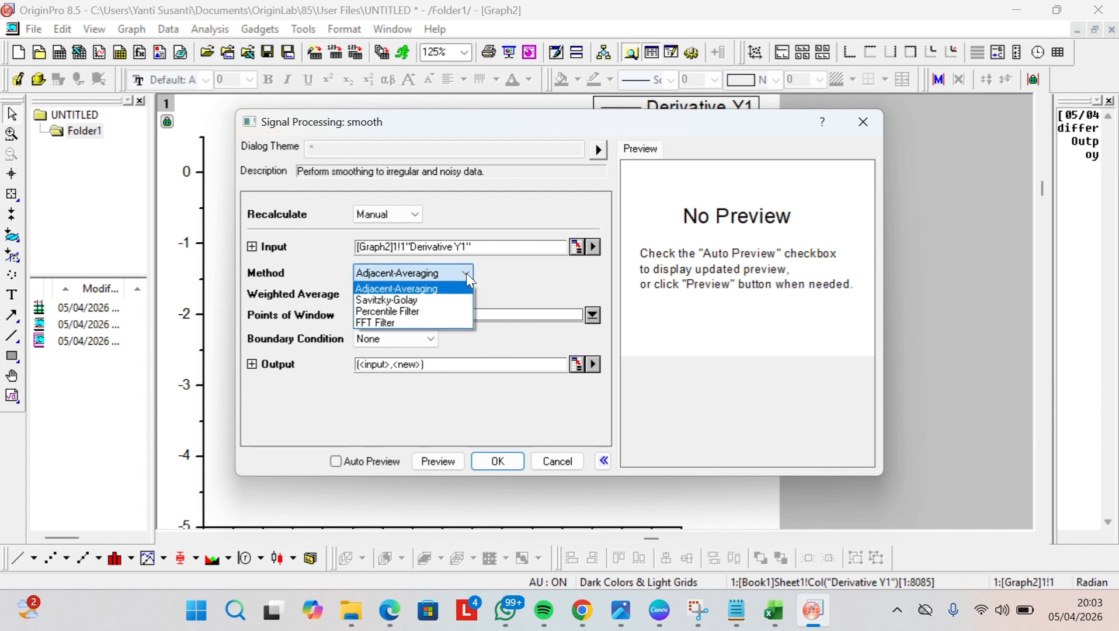
{"action": "left_click", "coordinate": [504, 280]}
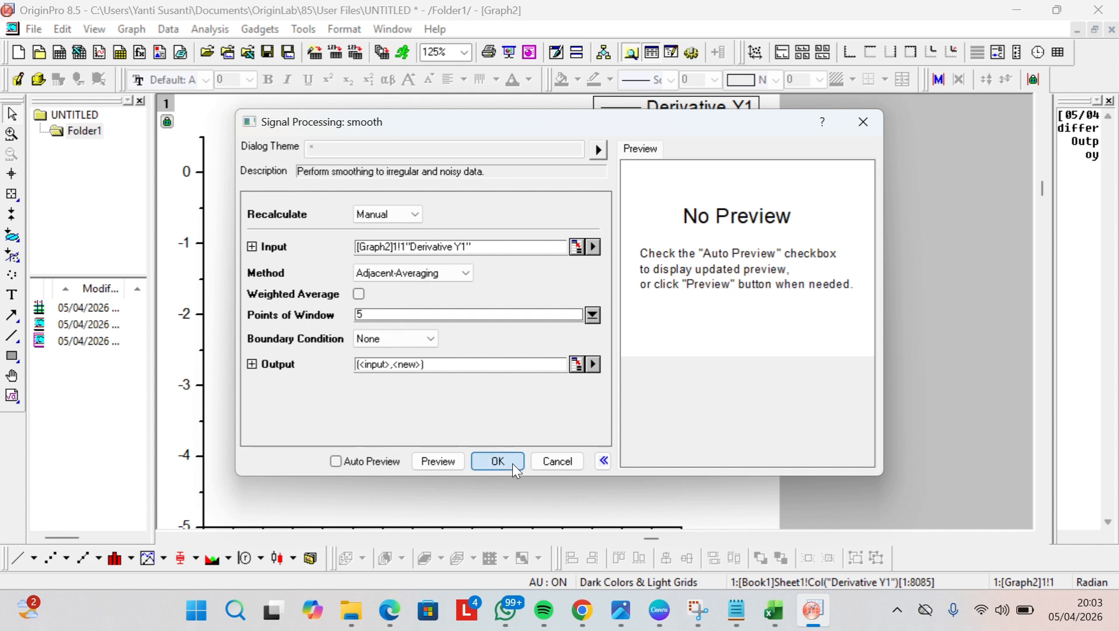
{"action": "left_click", "coordinate": [498, 462]}
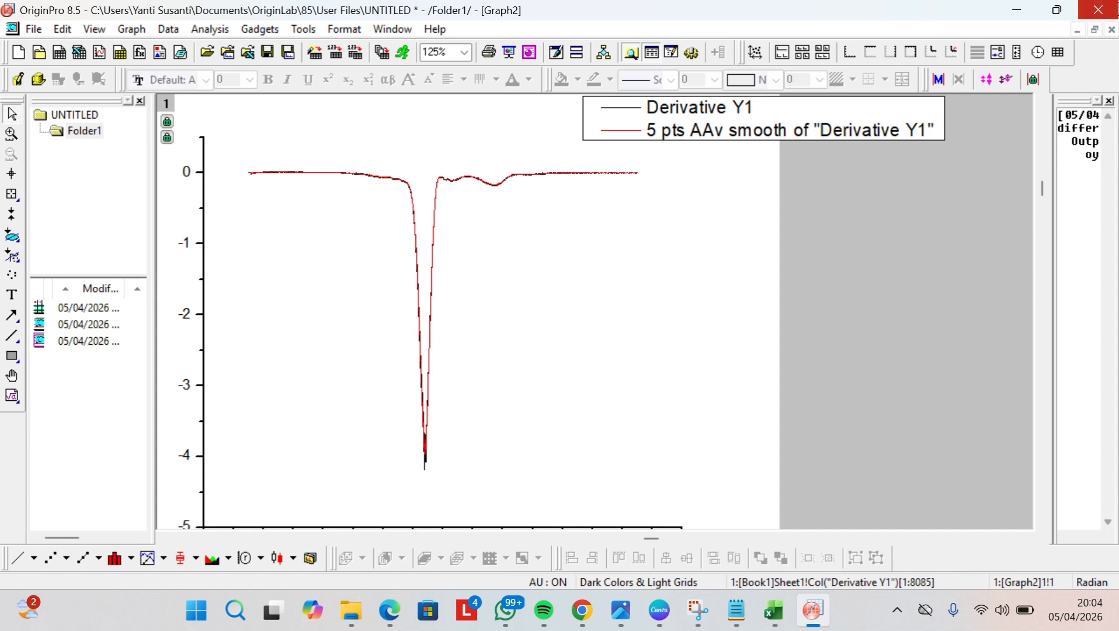
Restore the Graph2 window and move it off the workbook, and clear the comment of the Smoothed column D(Y)
{"action": "left_click", "coordinate": [1095, 30]}
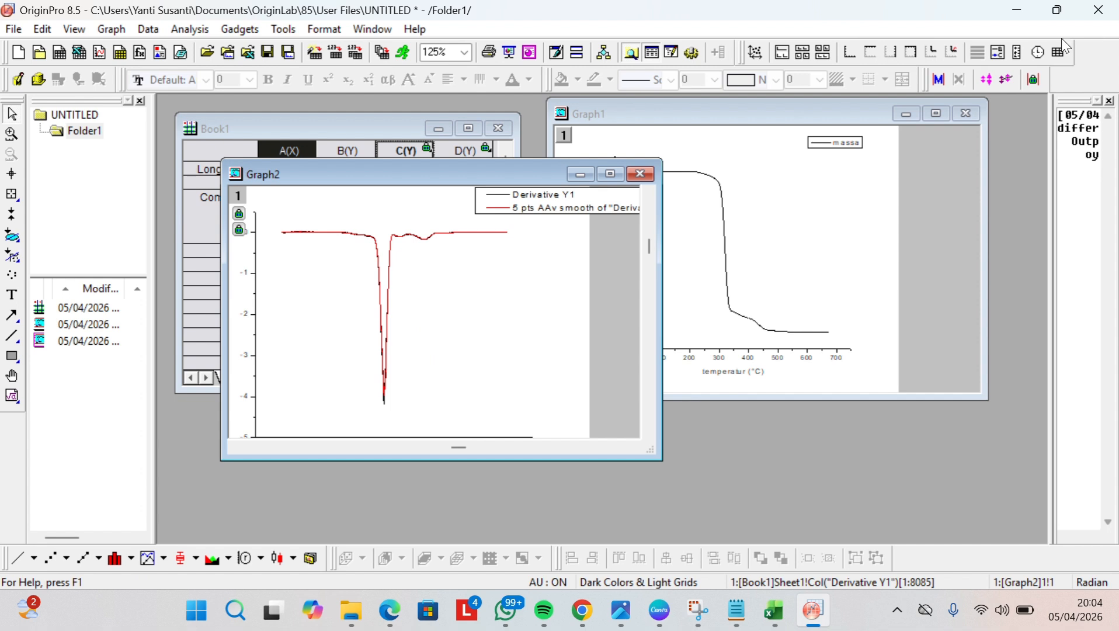
{"action": "left_click_drag", "start_coordinate": [475, 169], "coordinate": [841, 191]}
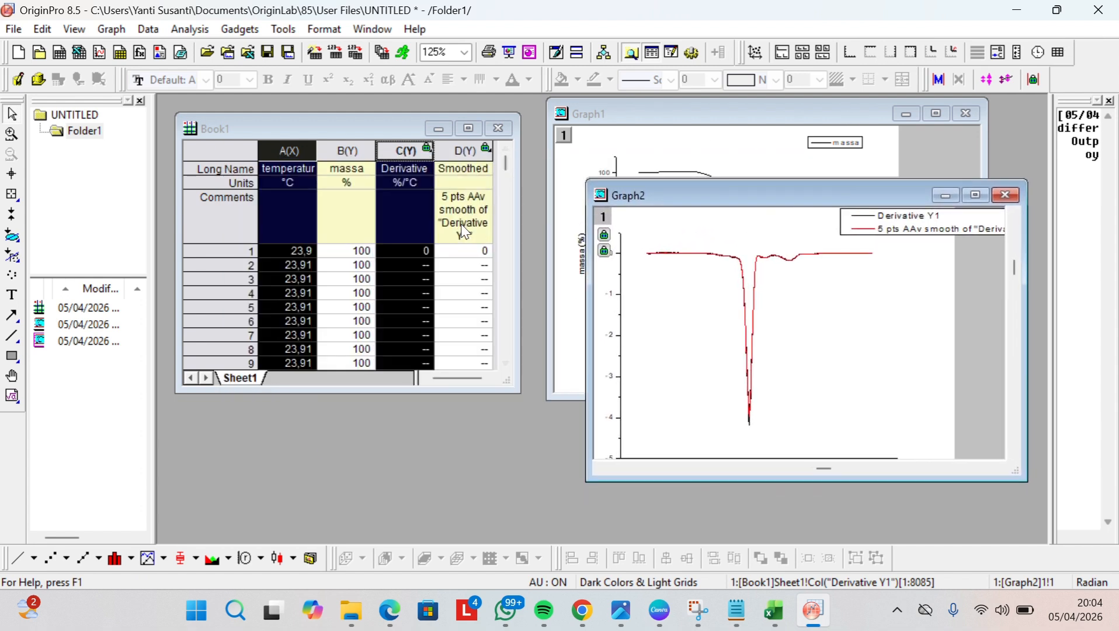
{"action": "left_click", "coordinate": [471, 239]}
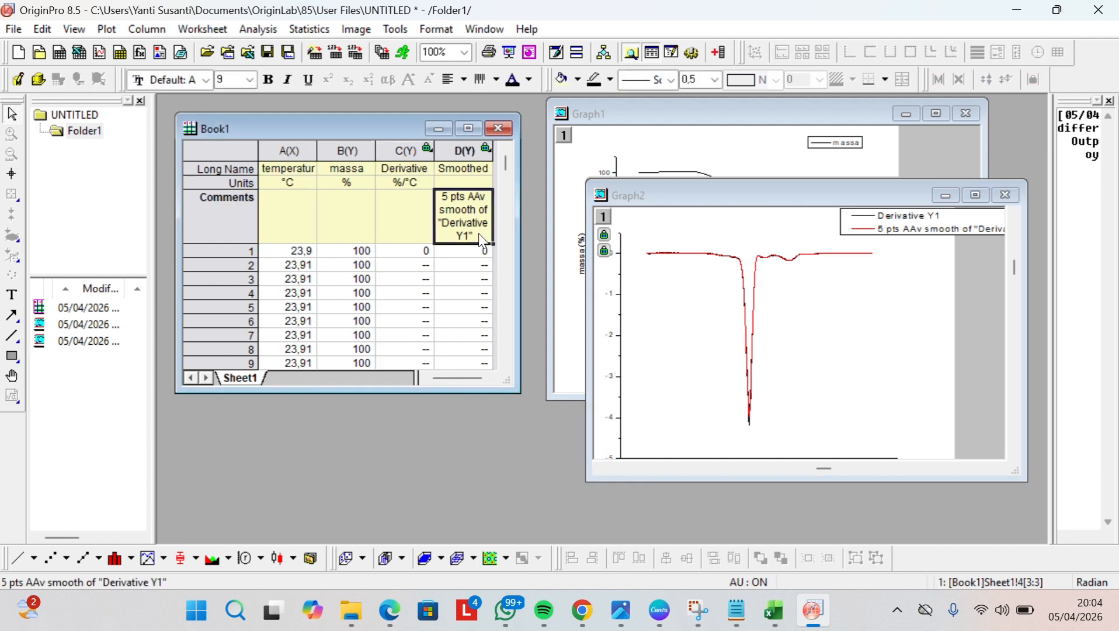
{"action": "key", "text": "Delete"}
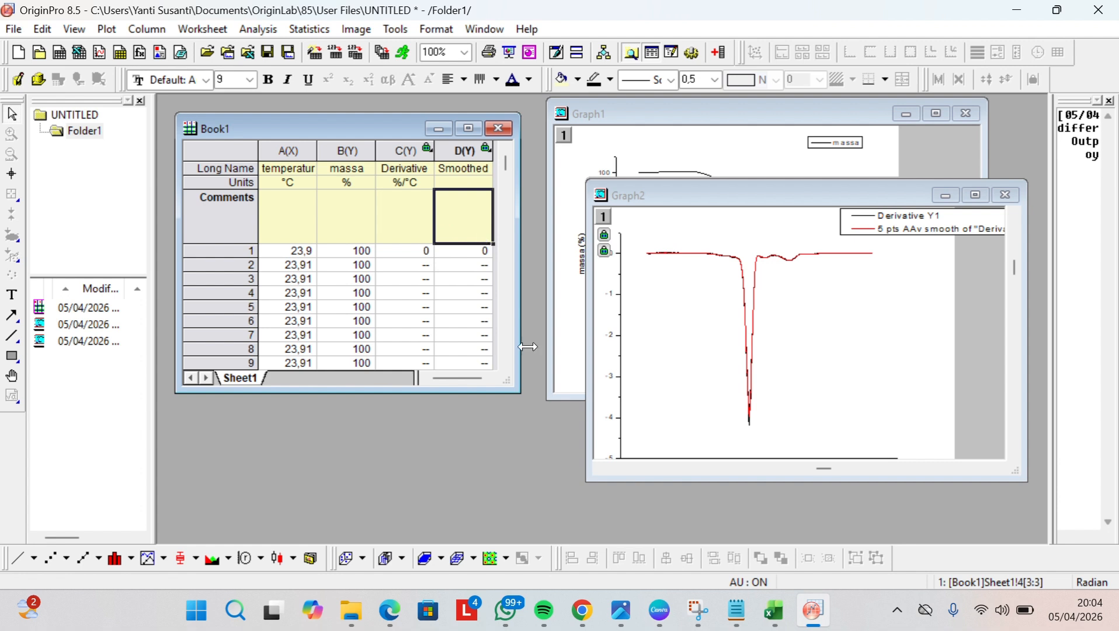